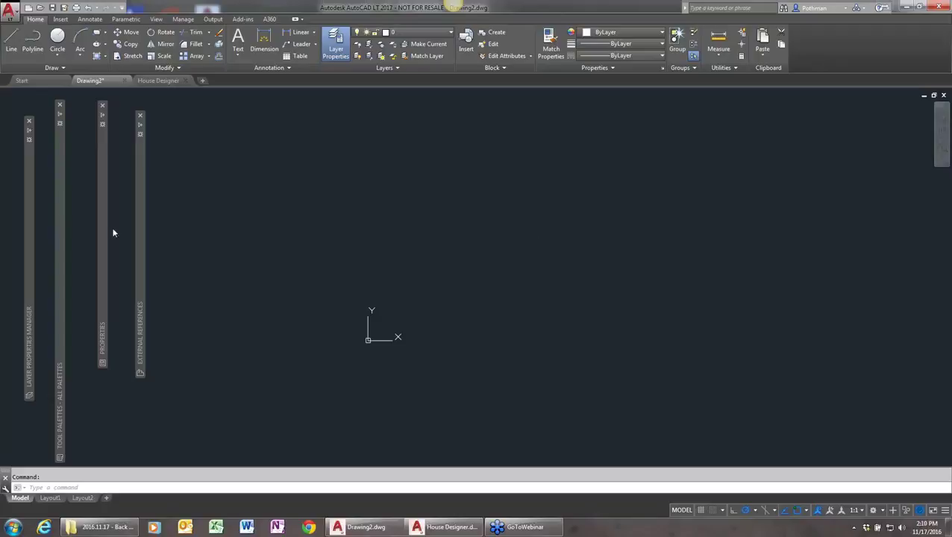
- Copy the spiral stair from House Designer's model space to the clipboard
{"action": "mouse_move", "coordinate": [161, 84]}
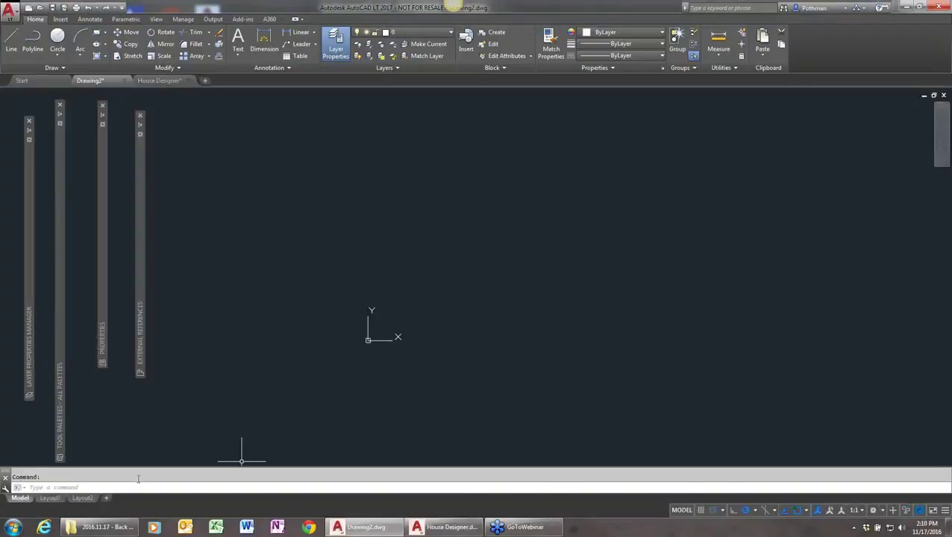
{"action": "left_click", "coordinate": [183, 82]}
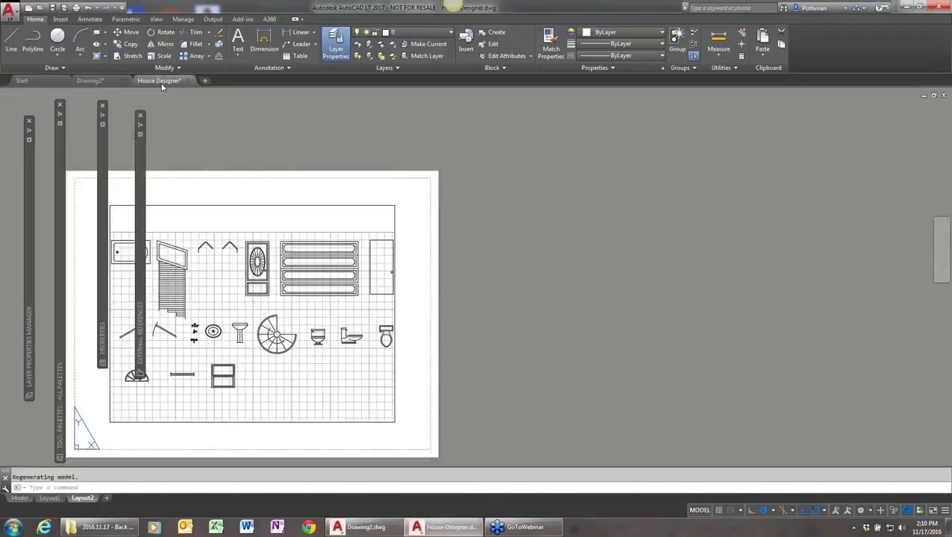
{"action": "left_click", "coordinate": [20, 498]}
{"action": "left_click", "coordinate": [324, 344]}
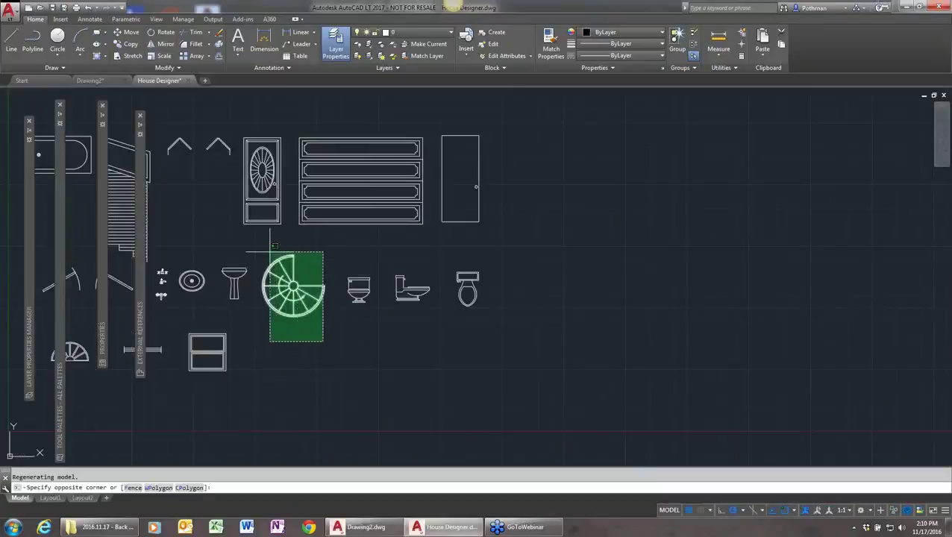
{"action": "left_click", "coordinate": [254, 228]}
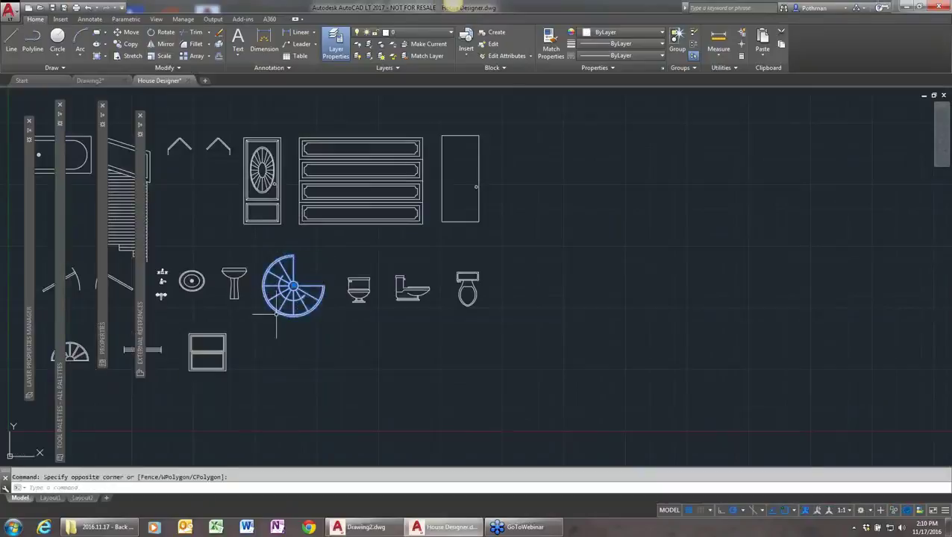
{"action": "key", "text": "ctrl+c"}
- Paste the spiral stair into Drawing2, place it, then erase it
{"action": "left_click", "coordinate": [97, 82]}
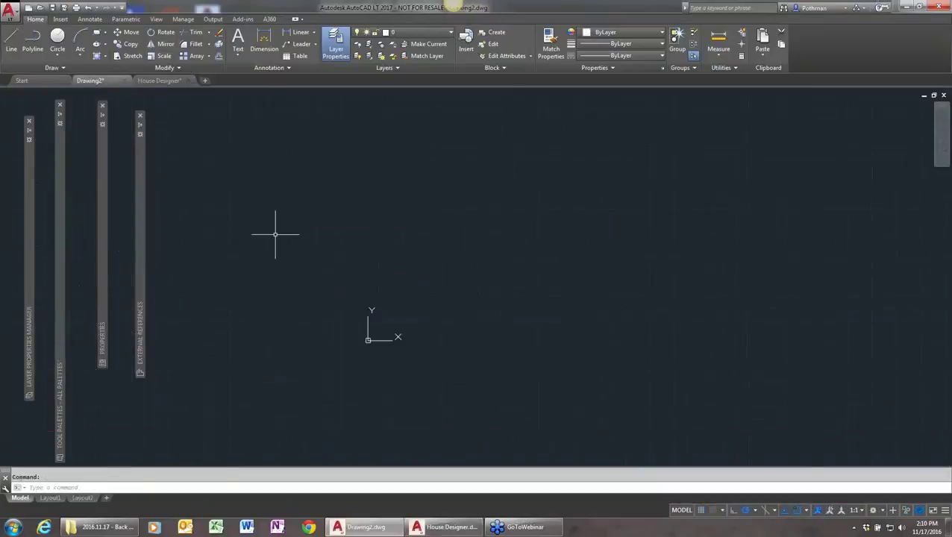
{"action": "key", "text": "ctrl+v"}
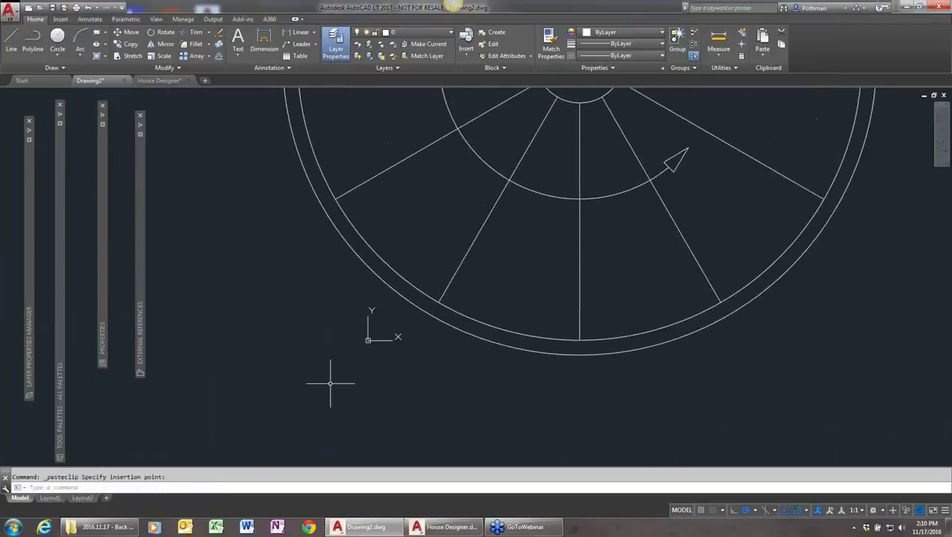
{"action": "scroll", "coordinate": [393, 376], "scroll_direction": "down", "scroll_amount": 6}
{"action": "left_click", "coordinate": [409, 375]}
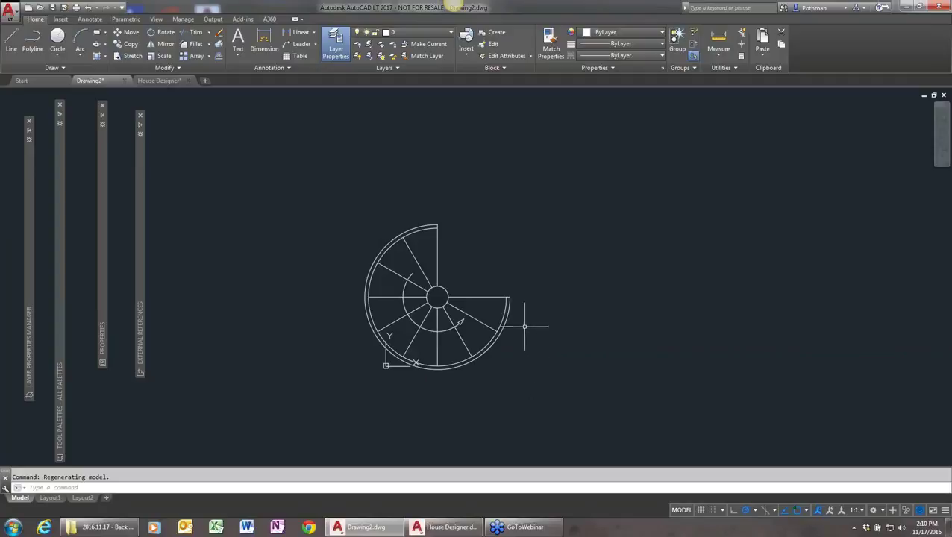
{"action": "left_click", "coordinate": [497, 323]}
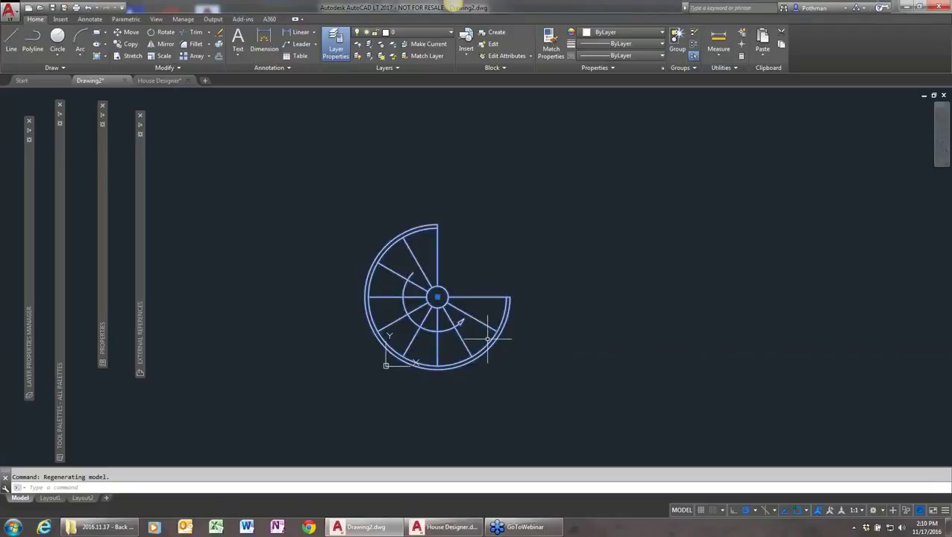
{"action": "key", "text": "Delete"}
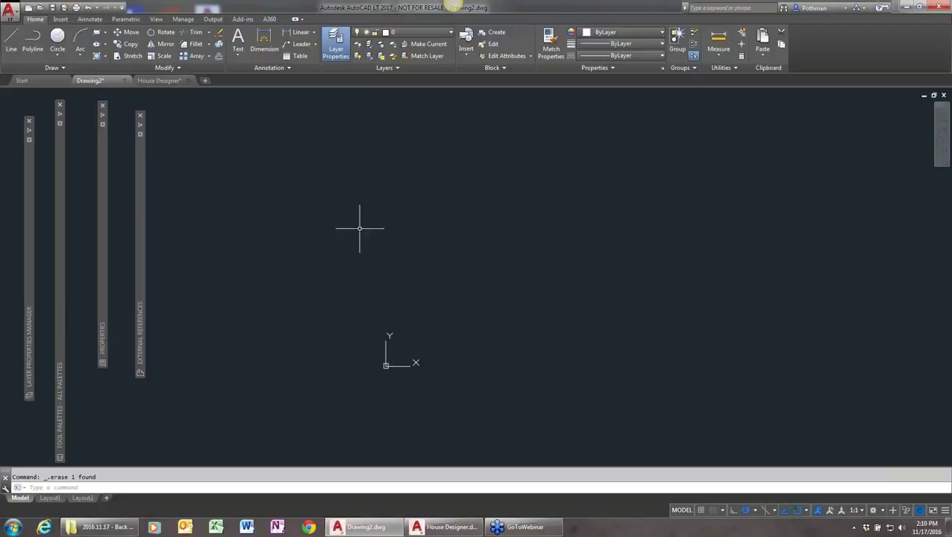
- Open the DesignCenter palette from the Insert tab's Content panel
{"action": "left_click", "coordinate": [156, 19]}
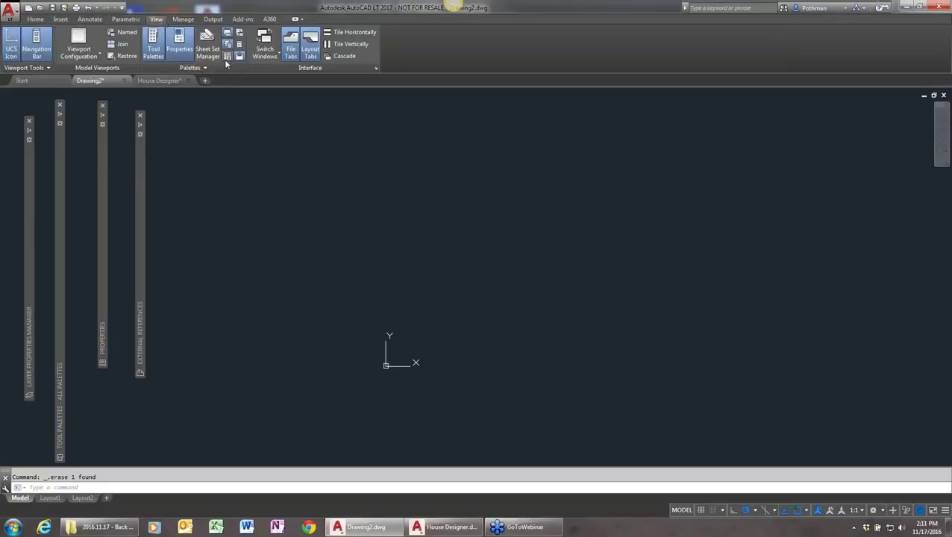
{"action": "left_click", "coordinate": [63, 20]}
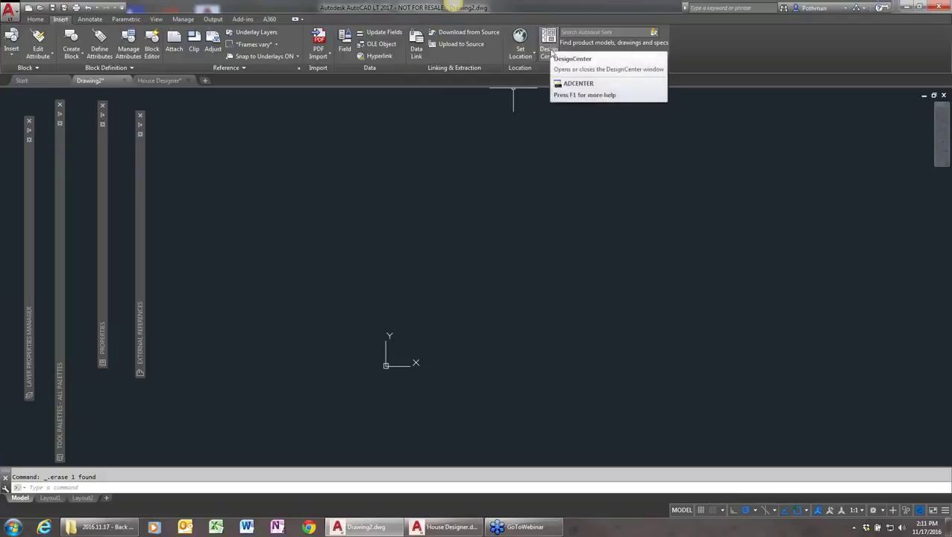
{"action": "left_click", "coordinate": [551, 38]}
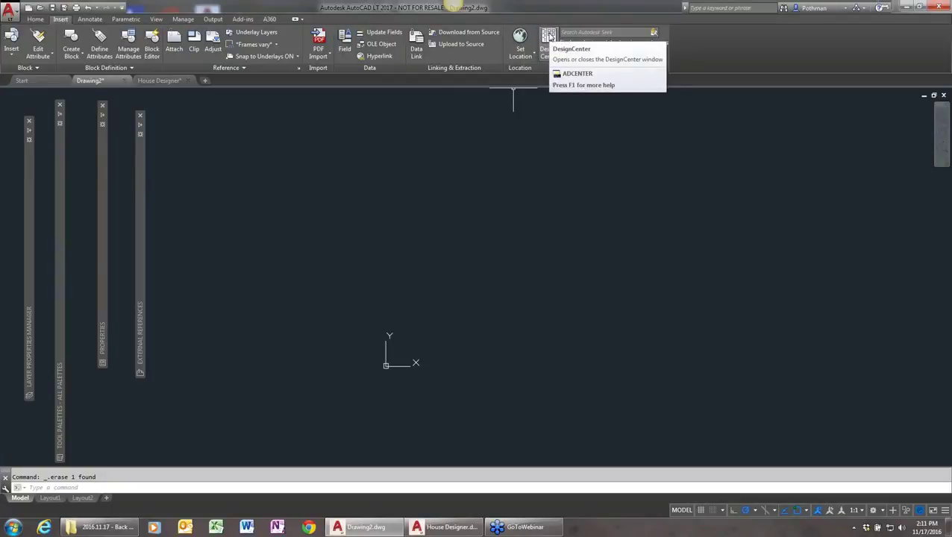
{"action": "left_click", "coordinate": [549, 38]}
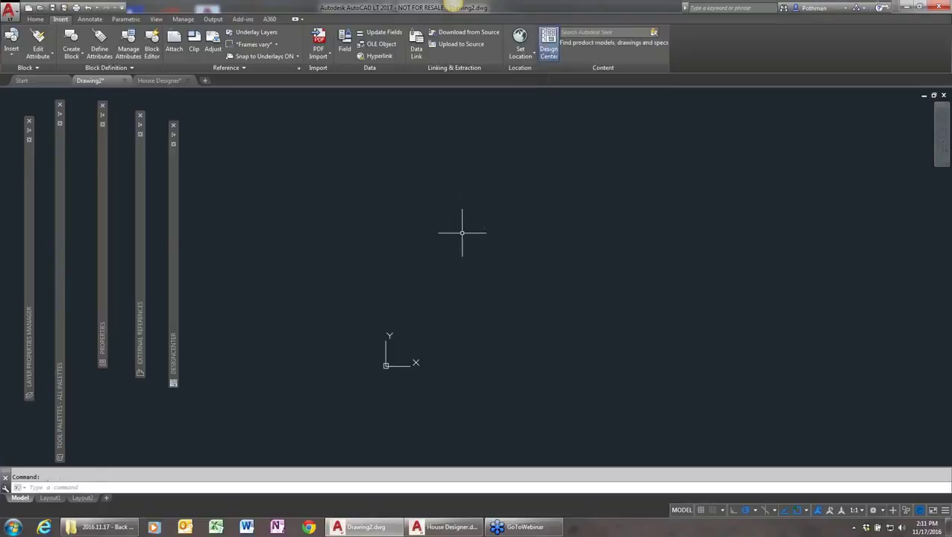
{"action": "mouse_move", "coordinate": [168, 250]}
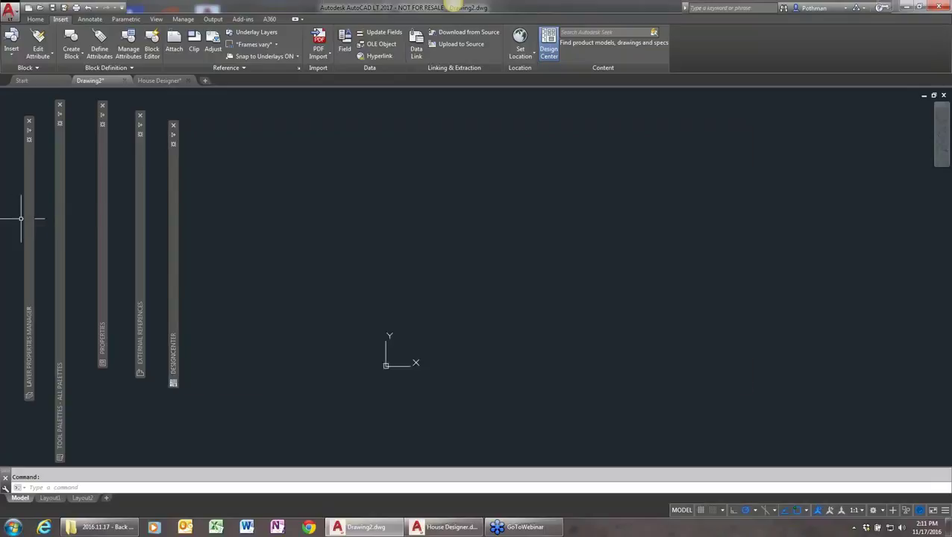
{"action": "mouse_move", "coordinate": [29, 212]}
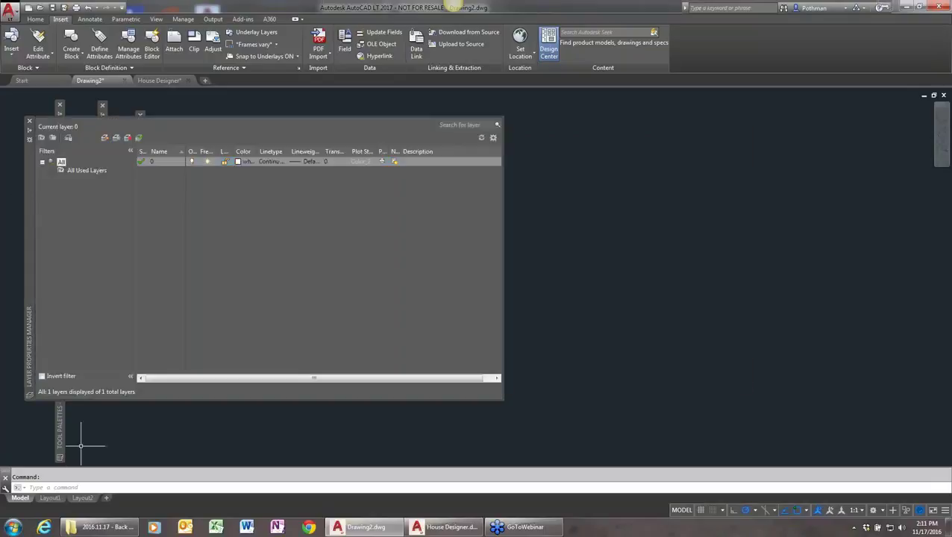
{"action": "mouse_move", "coordinate": [59, 442]}
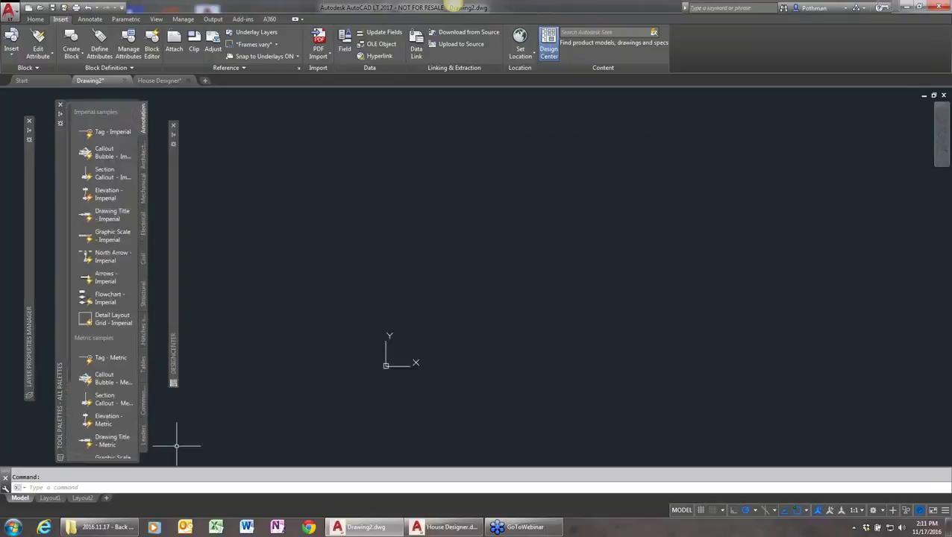
{"action": "mouse_move", "coordinate": [104, 339]}
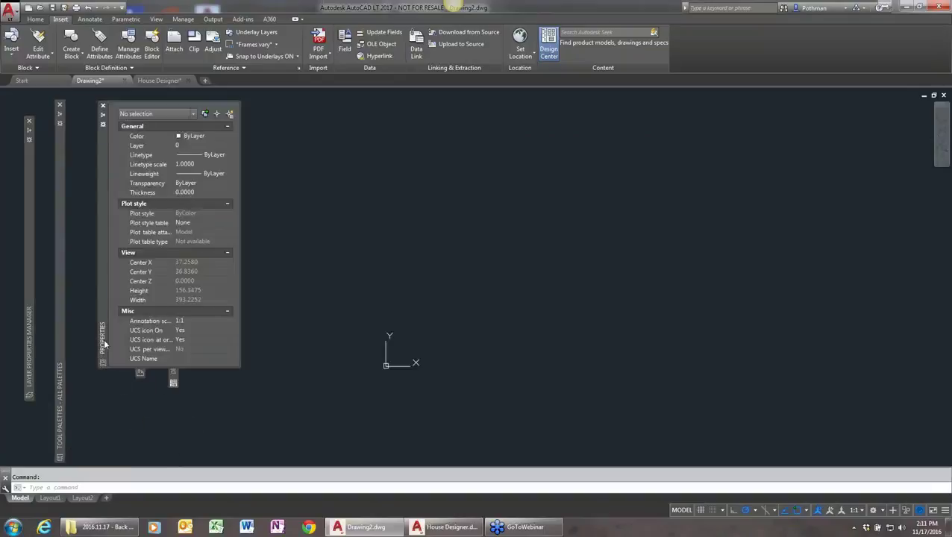
{"action": "mouse_move", "coordinate": [138, 343]}
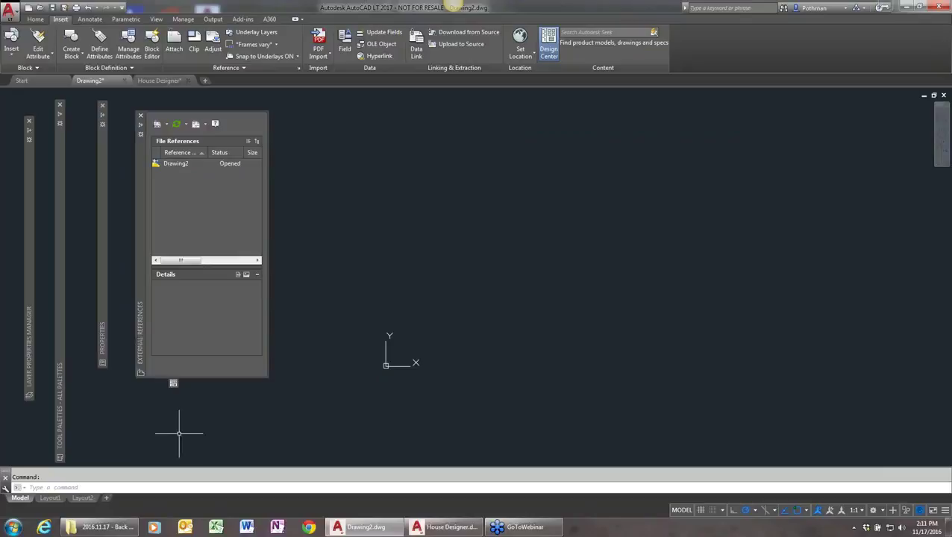
{"action": "mouse_move", "coordinate": [176, 363]}
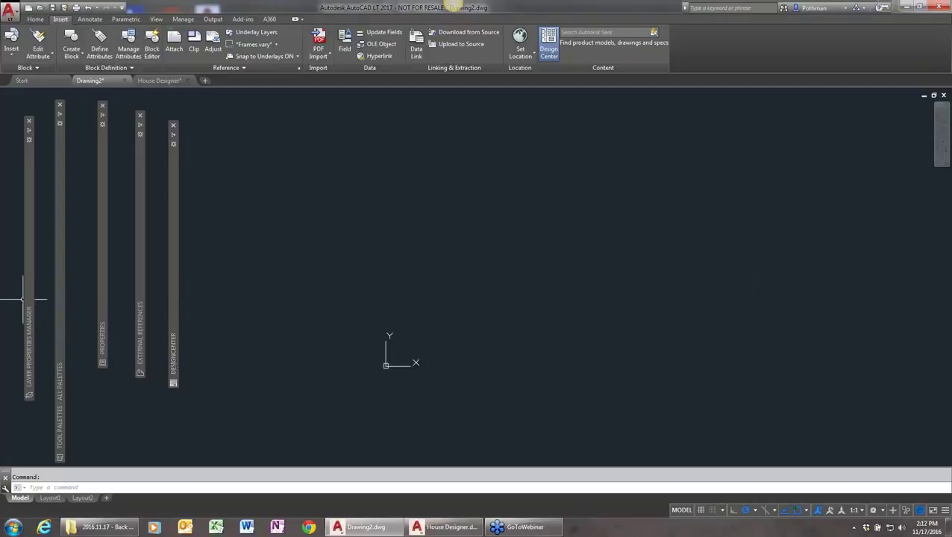
{"action": "mouse_move", "coordinate": [31, 299]}
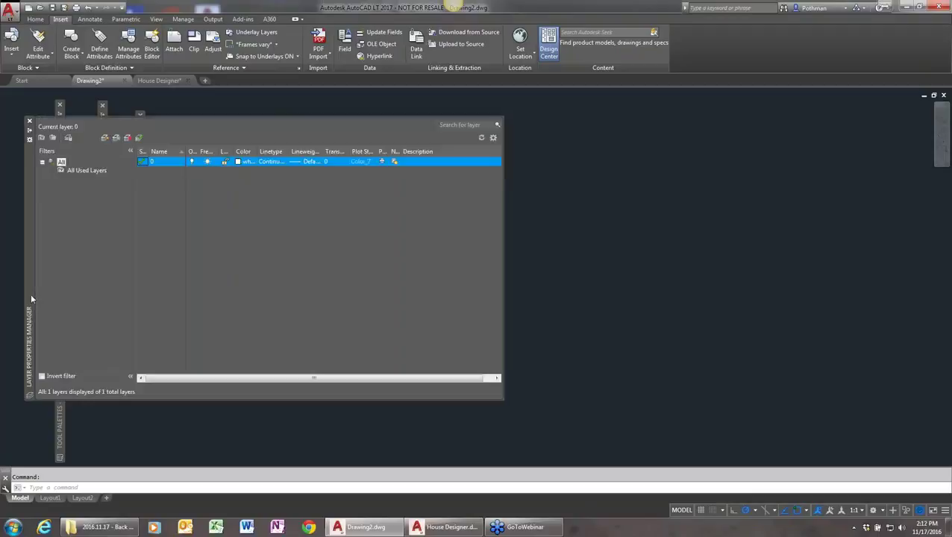
- Anchor the Layer, Tool Palettes and Properties palettes to the left edge
{"action": "right_click", "coordinate": [32, 299]}
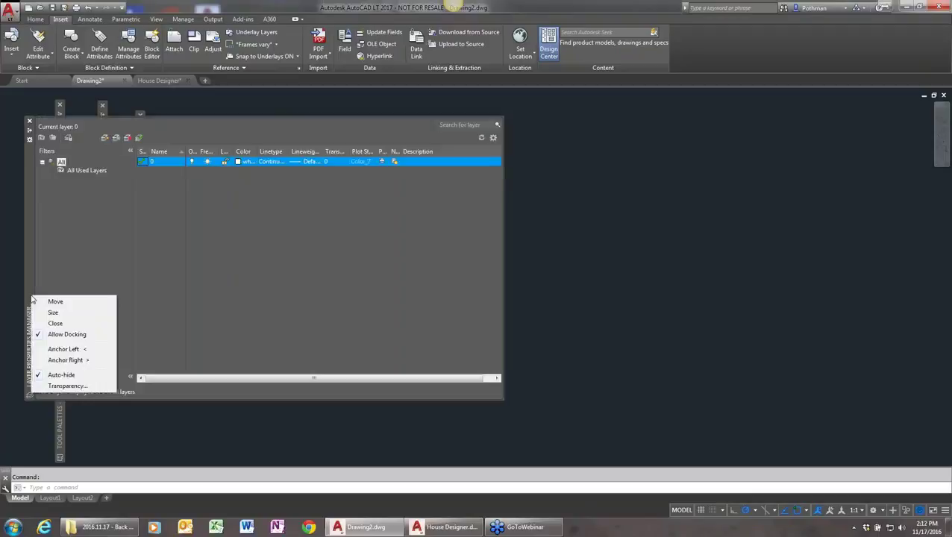
{"action": "left_click", "coordinate": [72, 350]}
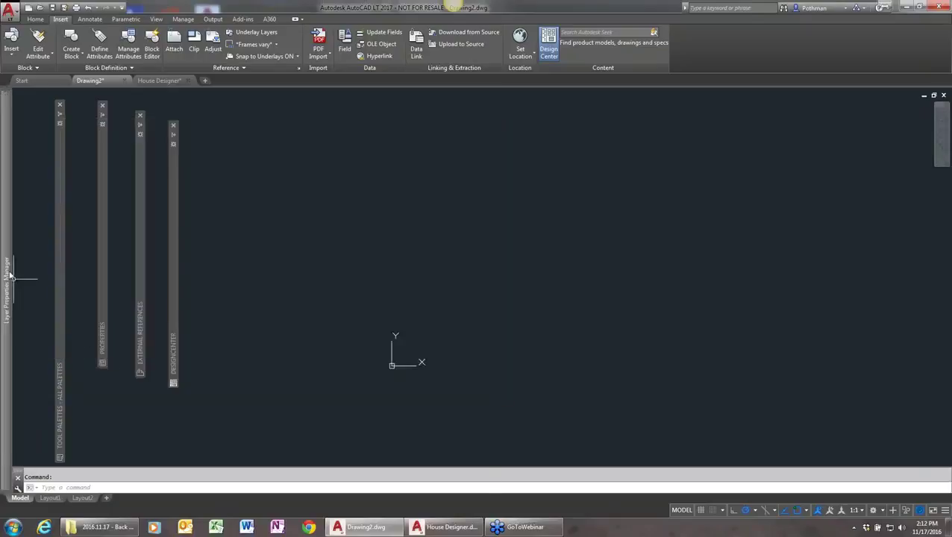
{"action": "mouse_move", "coordinate": [11, 270]}
{"action": "mouse_move", "coordinate": [60, 117]}
{"action": "right_click", "coordinate": [59, 258]}
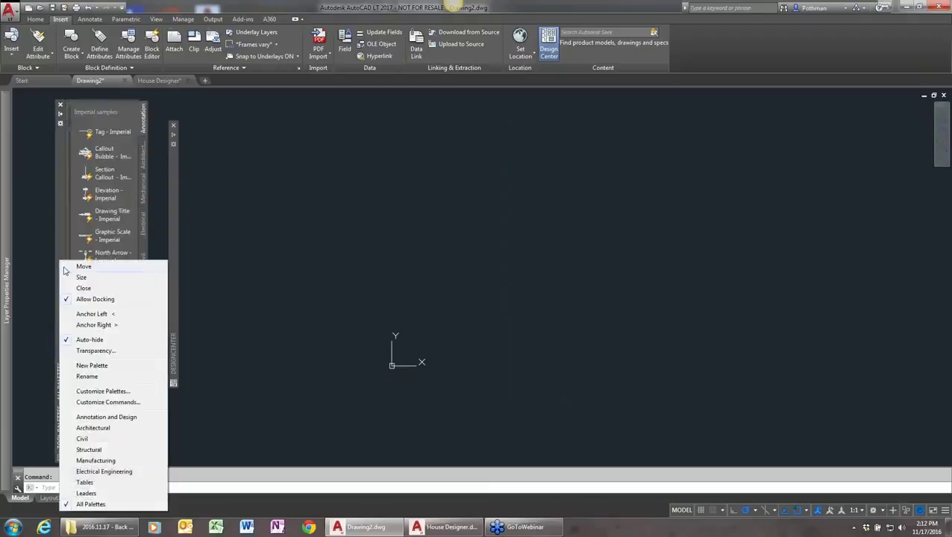
{"action": "left_click", "coordinate": [85, 314]}
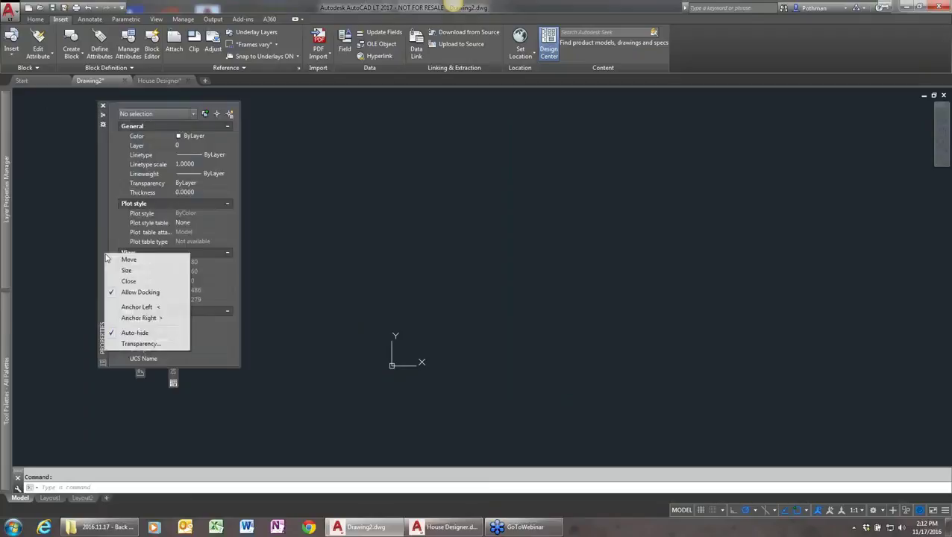
{"action": "left_click", "coordinate": [135, 307]}
- Anchor the External References and DesignCenter palettes to the left edge
{"action": "mouse_move", "coordinate": [139, 255]}
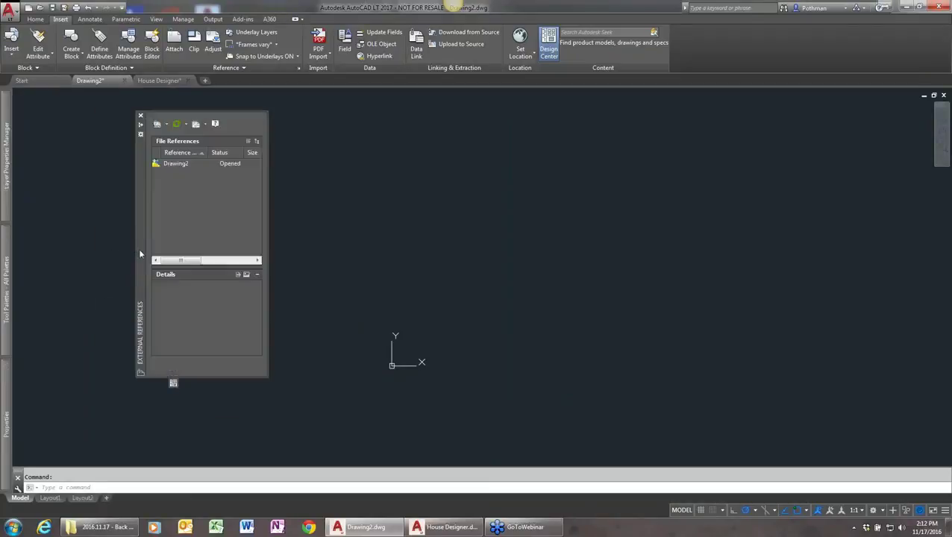
{"action": "right_click", "coordinate": [148, 284]}
{"action": "left_click", "coordinate": [175, 331]}
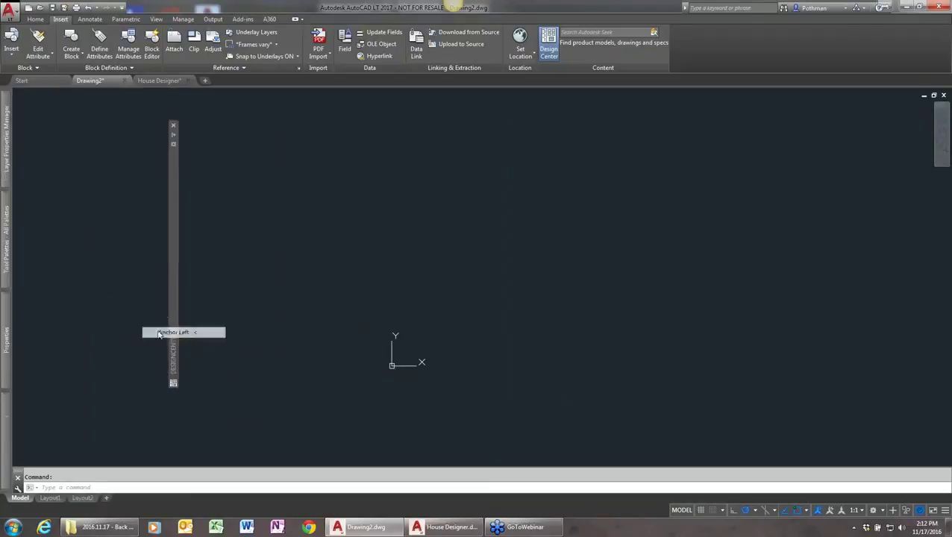
{"action": "right_click", "coordinate": [173, 235]}
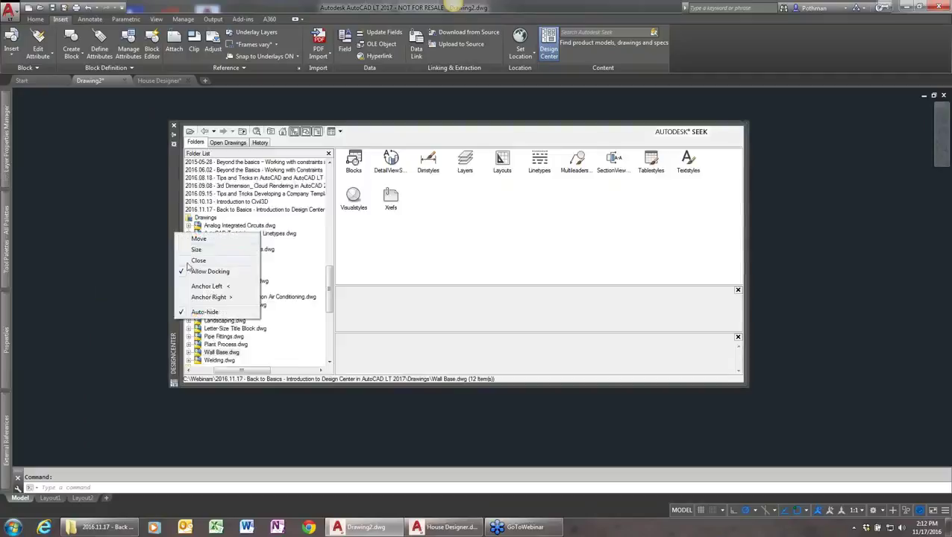
{"action": "left_click", "coordinate": [195, 286]}
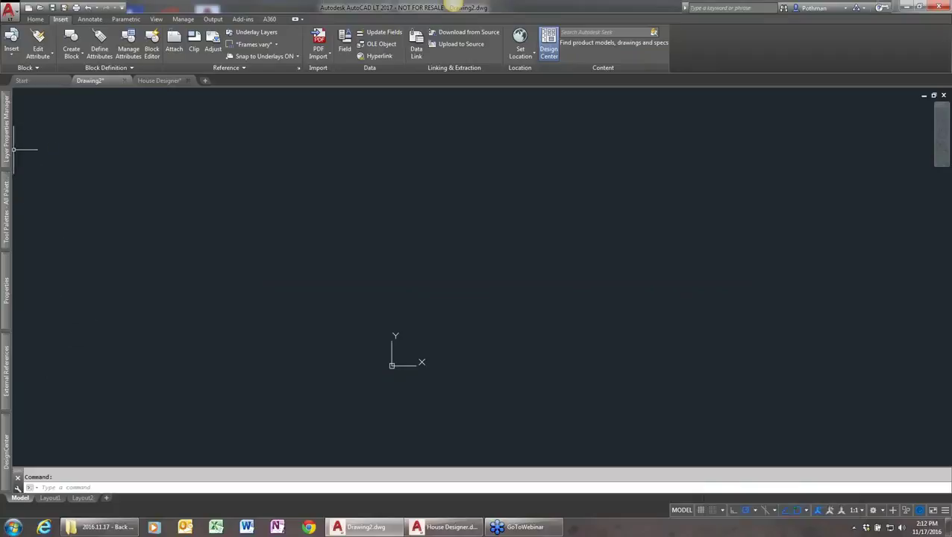
{"action": "mouse_move", "coordinate": [8, 150]}
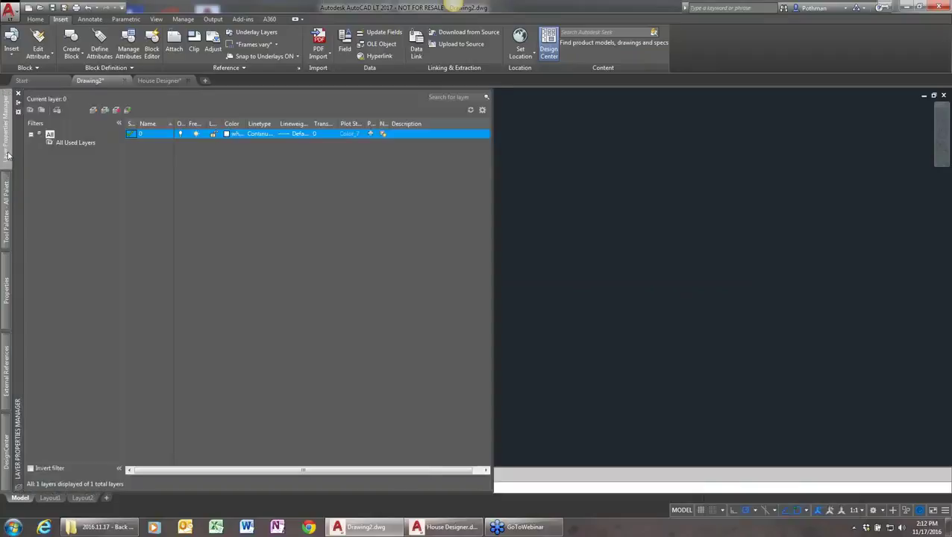
{"action": "mouse_move", "coordinate": [4, 466]}
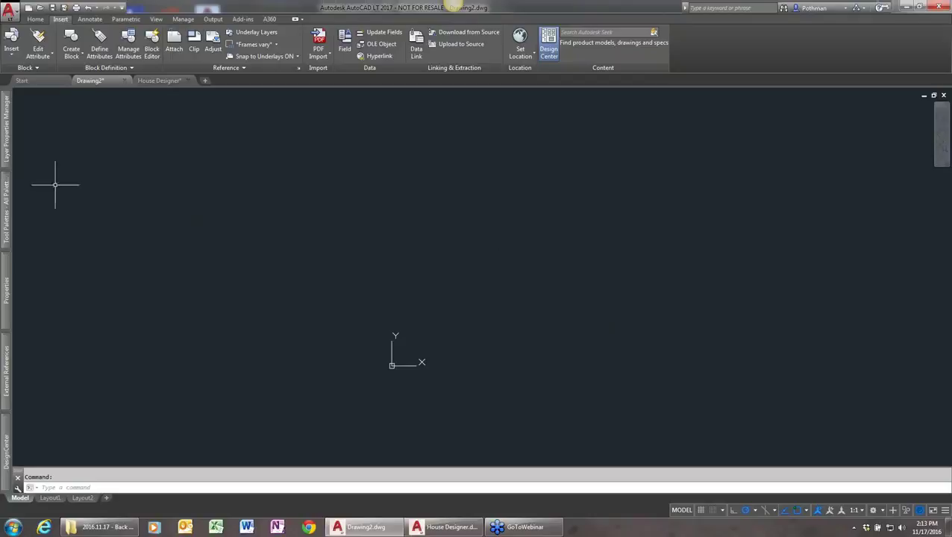
{"action": "mouse_move", "coordinate": [11, 131]}
{"action": "mouse_move", "coordinate": [6, 276]}
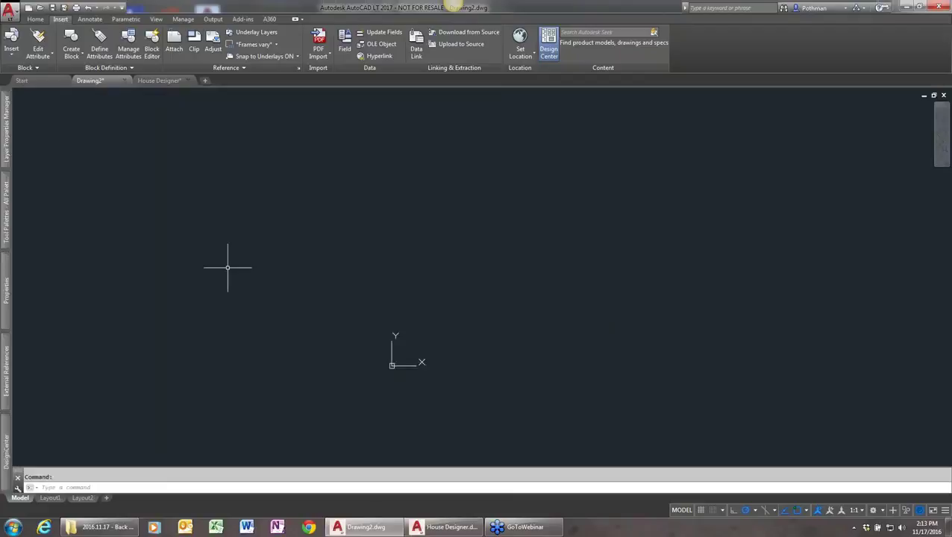
{"action": "mouse_move", "coordinate": [9, 307]}
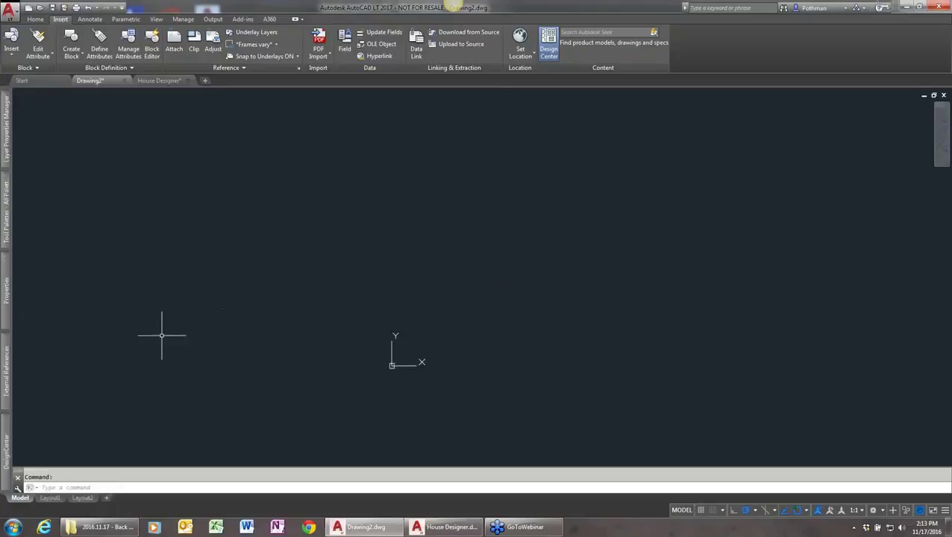
{"action": "right_click", "coordinate": [9, 306]}
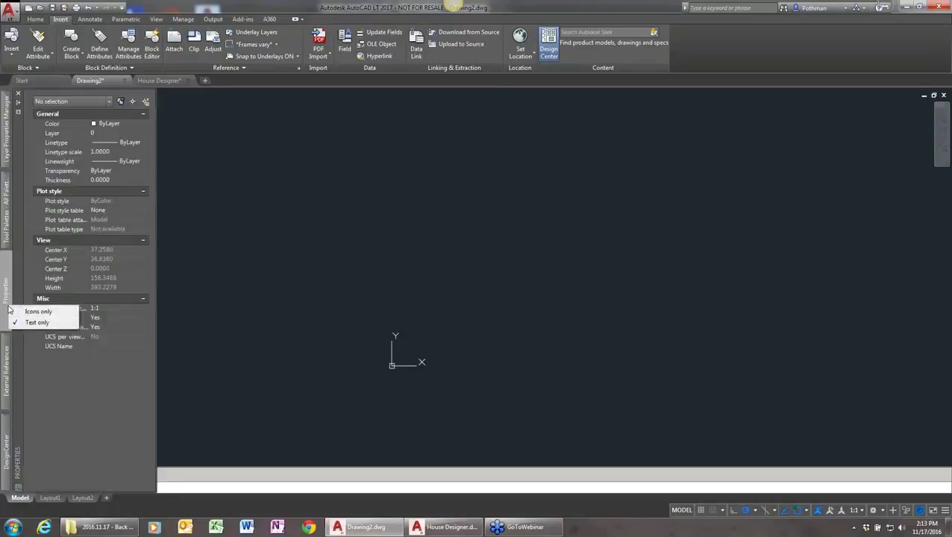
{"action": "left_click", "coordinate": [39, 311]}
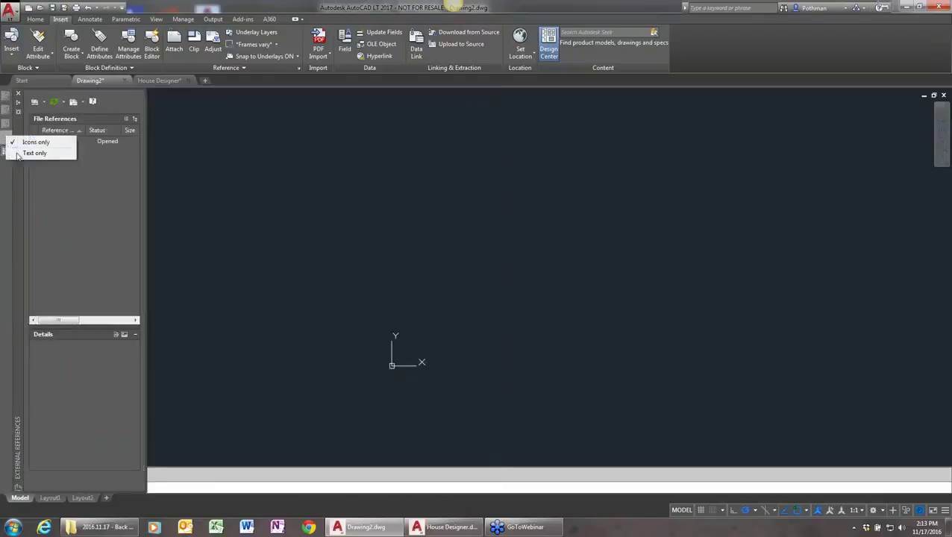
{"action": "left_click", "coordinate": [19, 153]}
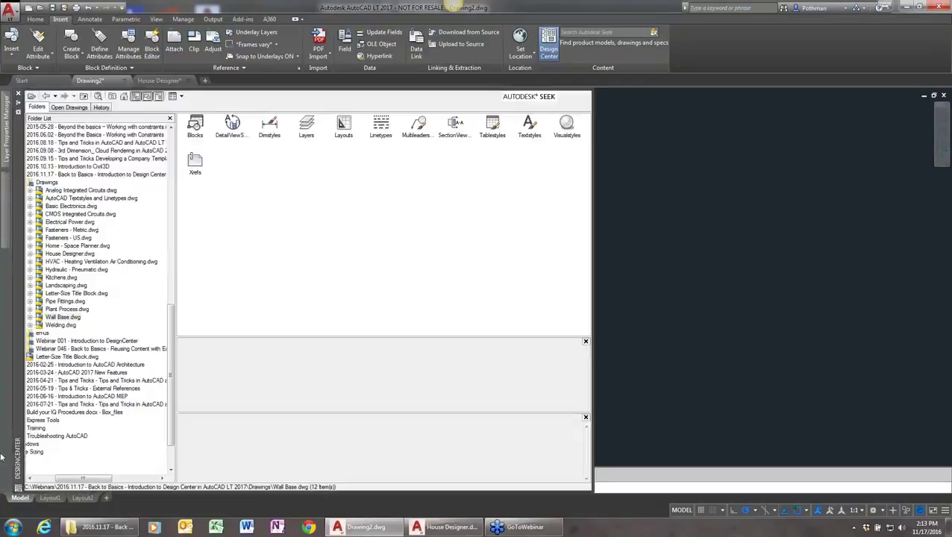
{"action": "left_click", "coordinate": [7, 452]}
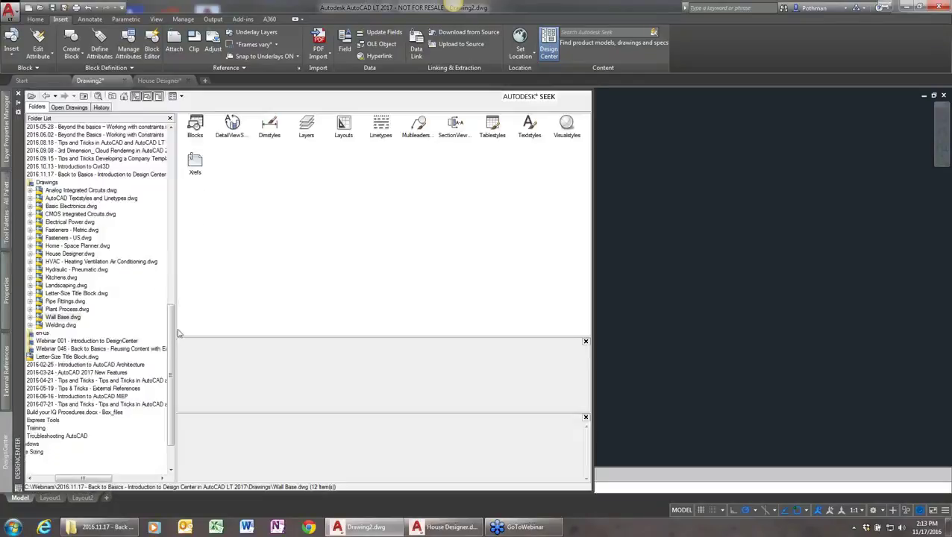
- Expand DesignCenter and view the Open Drawings, History, then Folders tabs
{"action": "left_click_drag", "start_coordinate": [99, 477], "coordinate": [70, 478]}
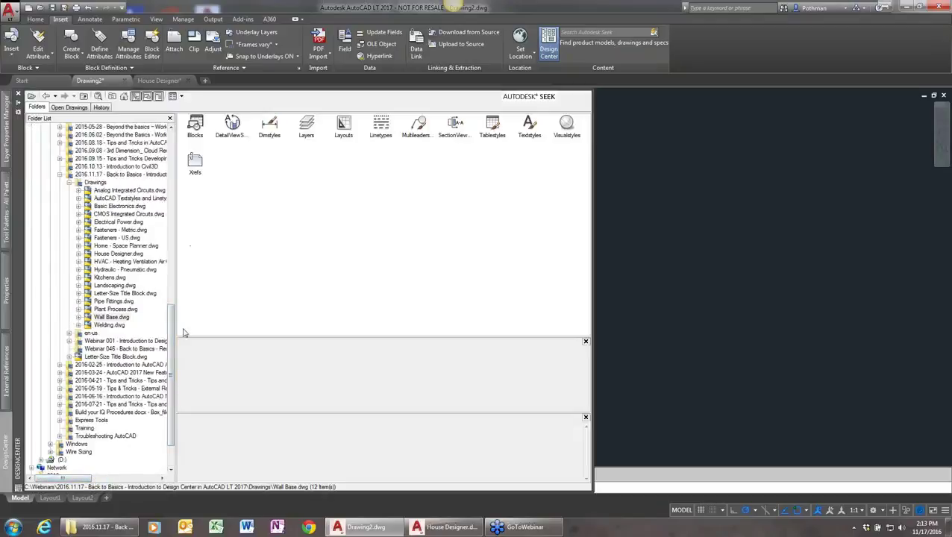
{"action": "left_click_drag", "start_coordinate": [173, 337], "coordinate": [176, 309]}
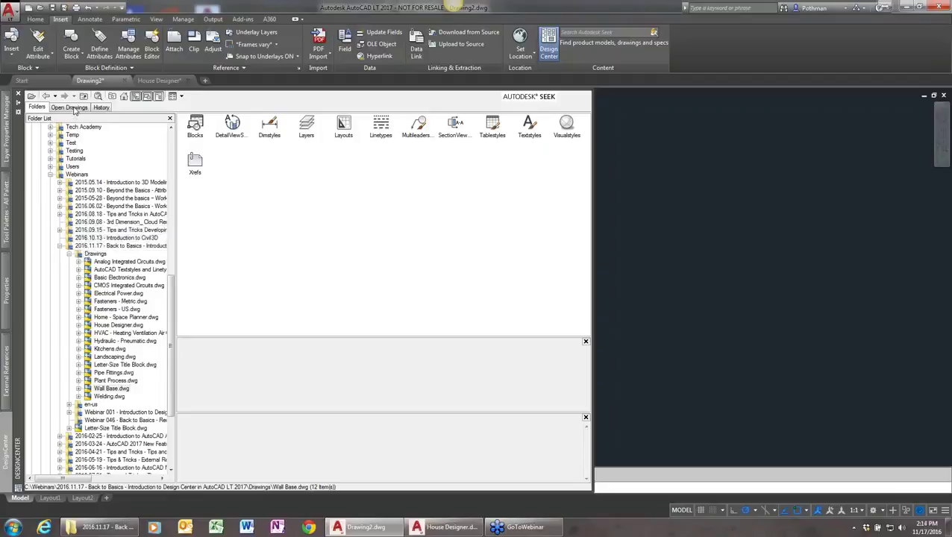
{"action": "left_click", "coordinate": [69, 108]}
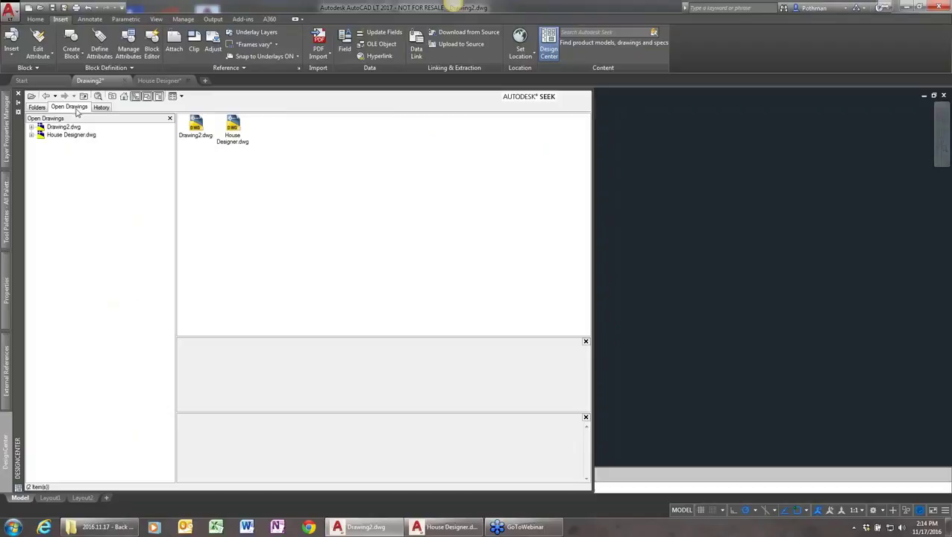
{"action": "left_click", "coordinate": [101, 108]}
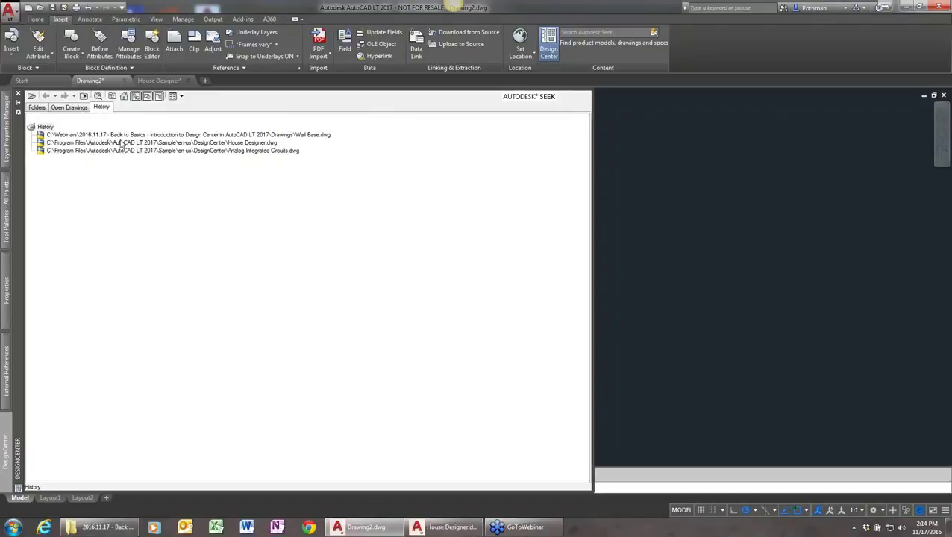
{"action": "left_click", "coordinate": [41, 108]}
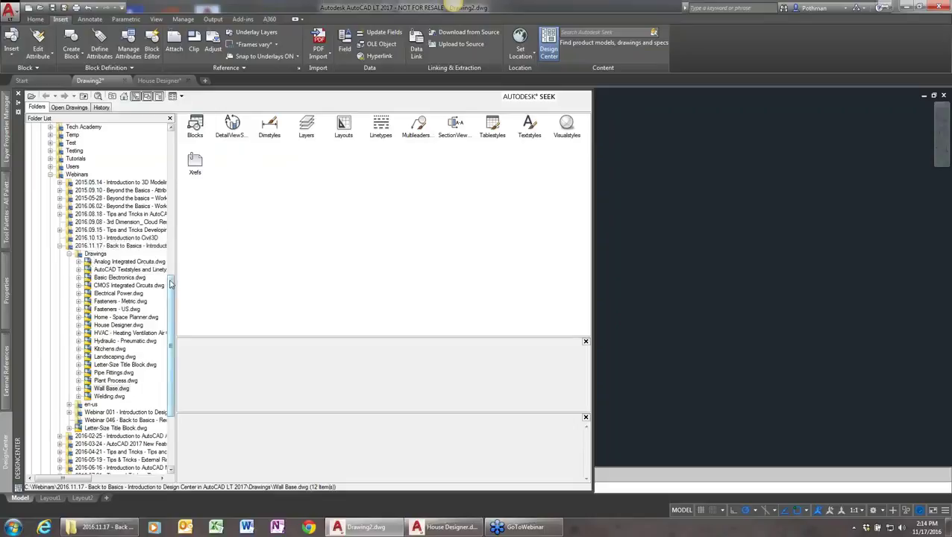
- Browse to Program Files\Autodesk\AutoCAD LT 2017\Sample and set Sample as DesignCenter home
{"action": "left_click_drag", "start_coordinate": [171, 282], "coordinate": [176, 208]}
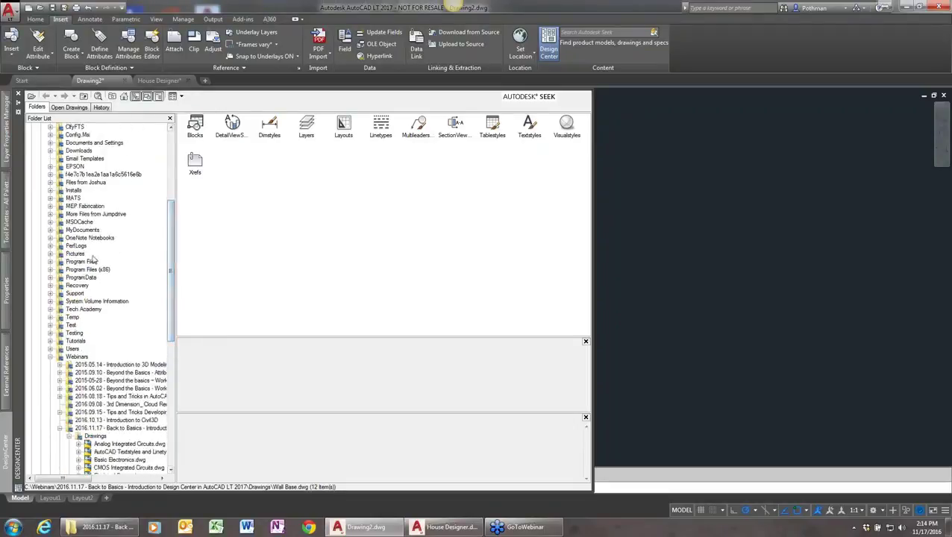
{"action": "left_click", "coordinate": [51, 262]}
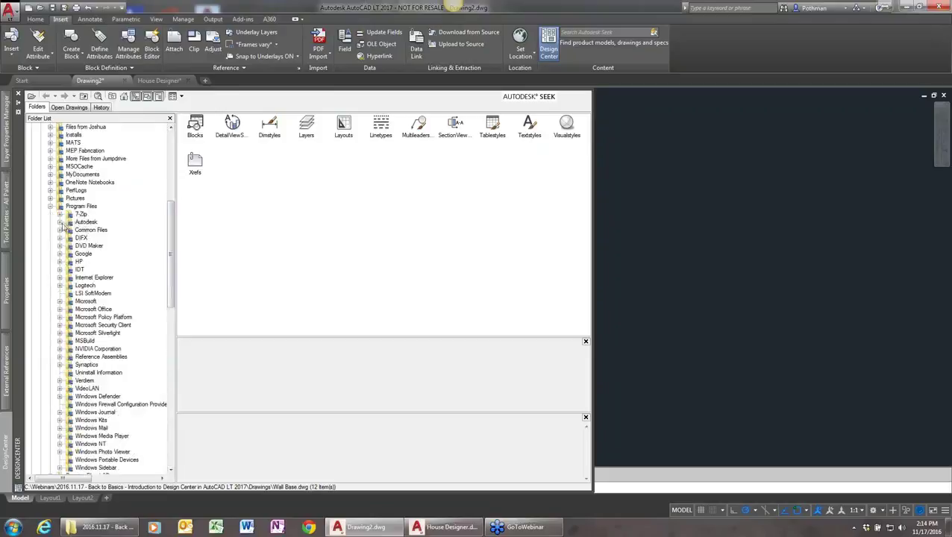
{"action": "left_click", "coordinate": [59, 223]}
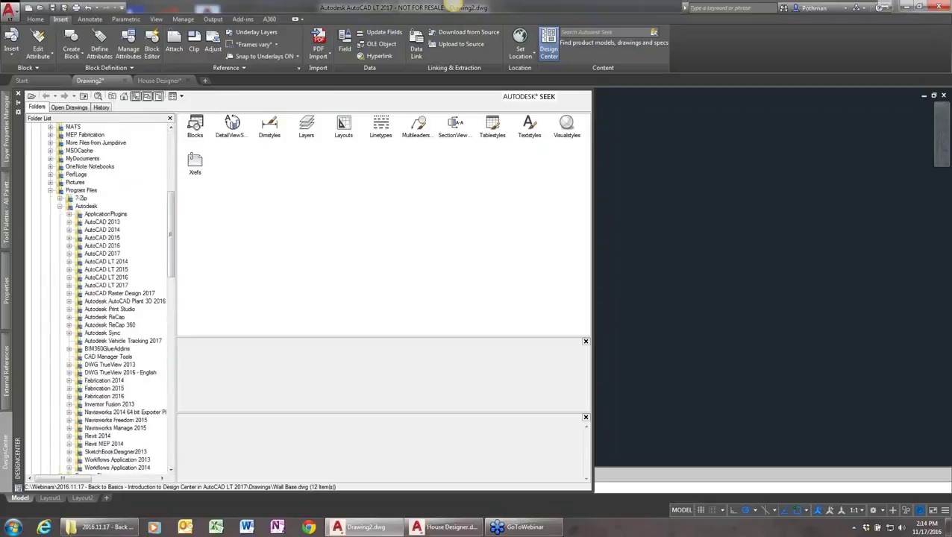
{"action": "left_click", "coordinate": [92, 287]}
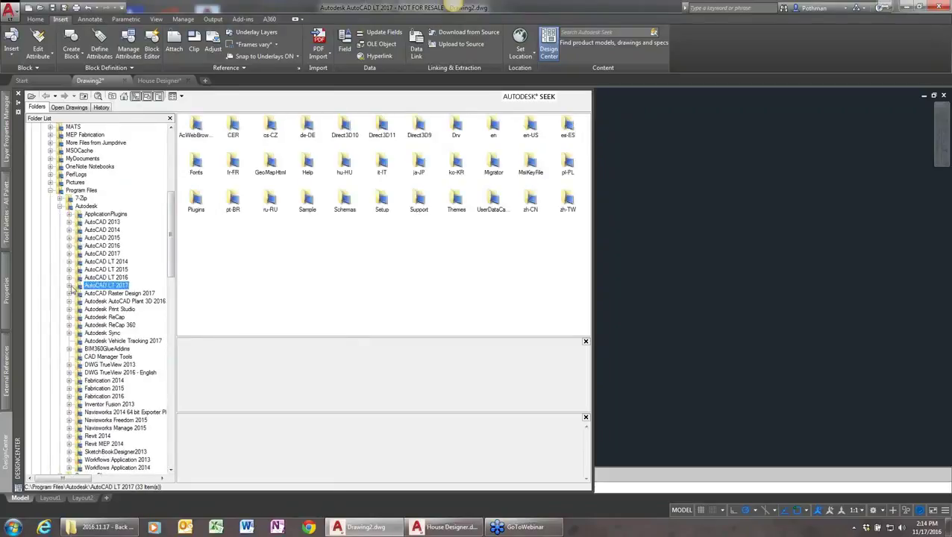
{"action": "left_click", "coordinate": [68, 286]}
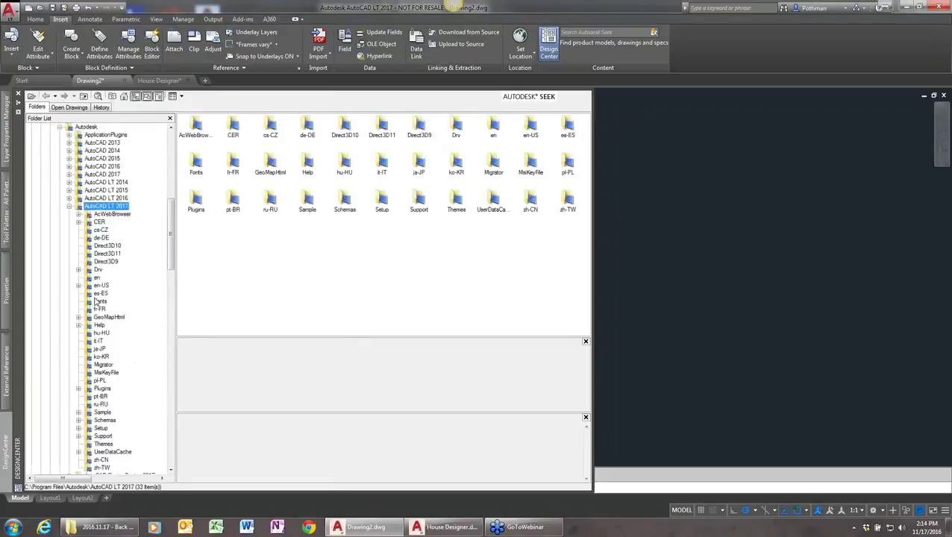
{"action": "double_click", "coordinate": [103, 413]}
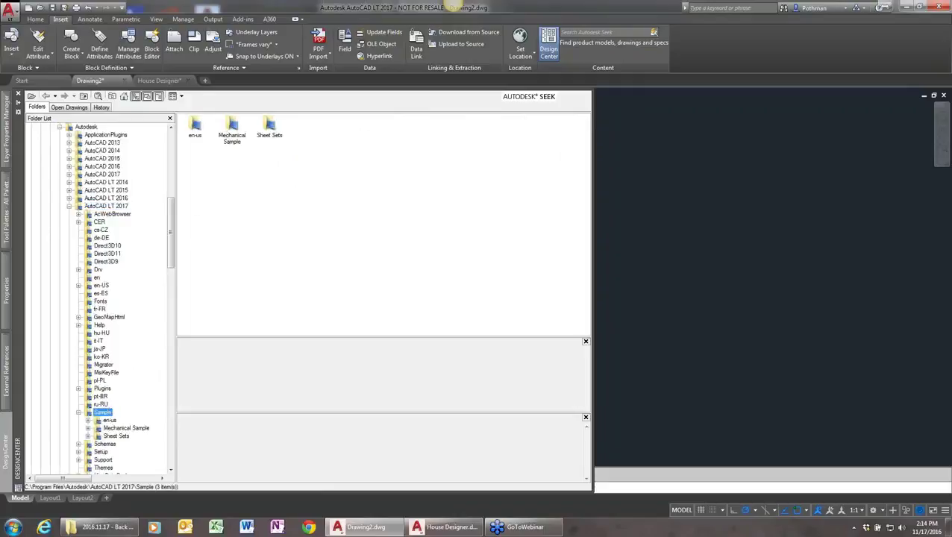
{"action": "right_click", "coordinate": [104, 412]}
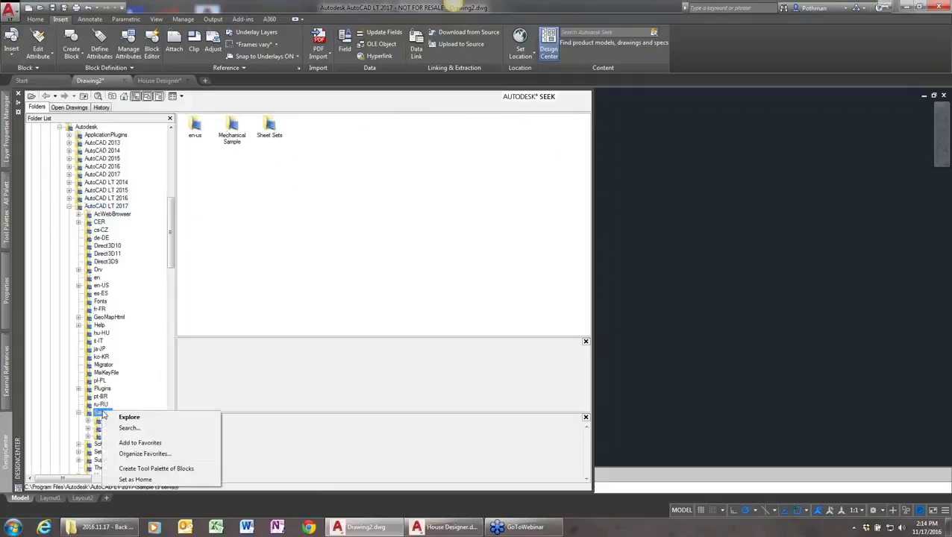
{"action": "left_click", "coordinate": [137, 480]}
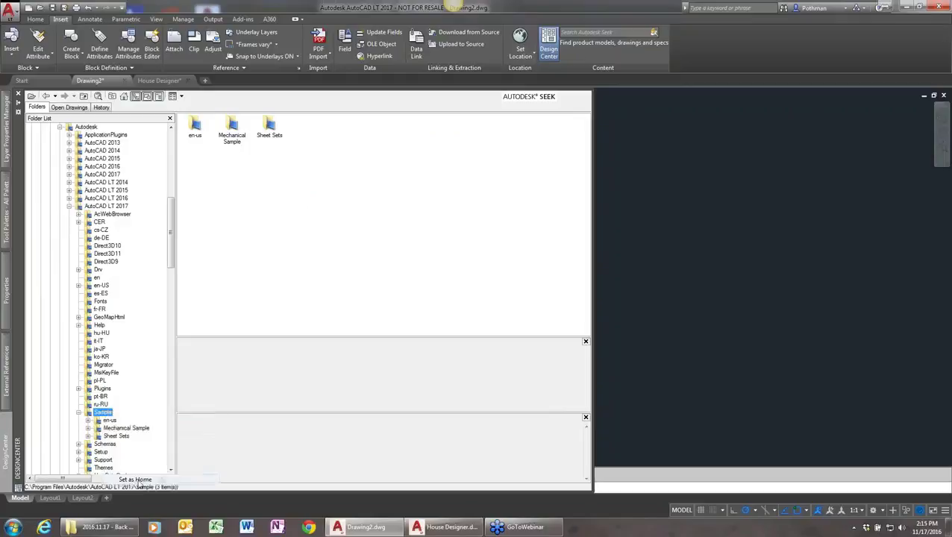
- From home, open en-us\DesignCenter and preview Analog Integrated Circuits.dwg
{"action": "double_click", "coordinate": [104, 158]}
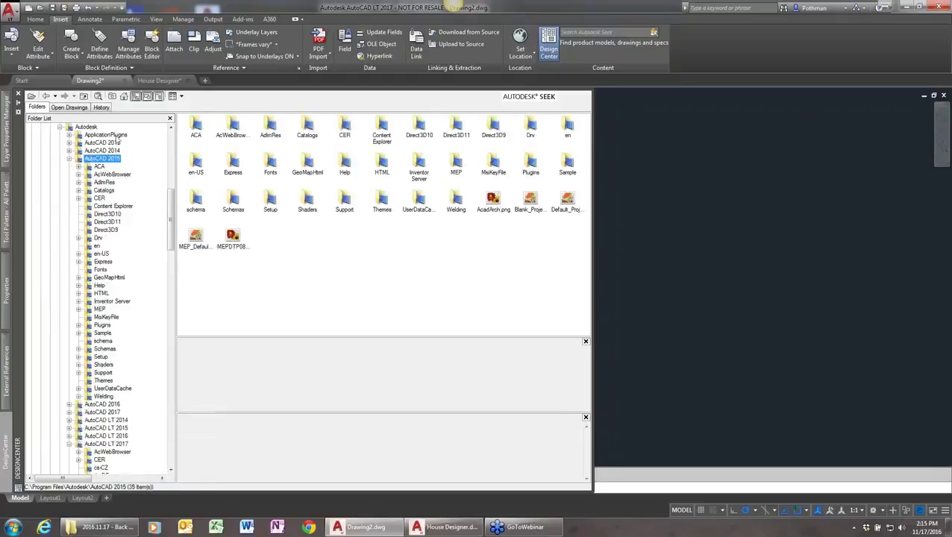
{"action": "left_click", "coordinate": [124, 98]}
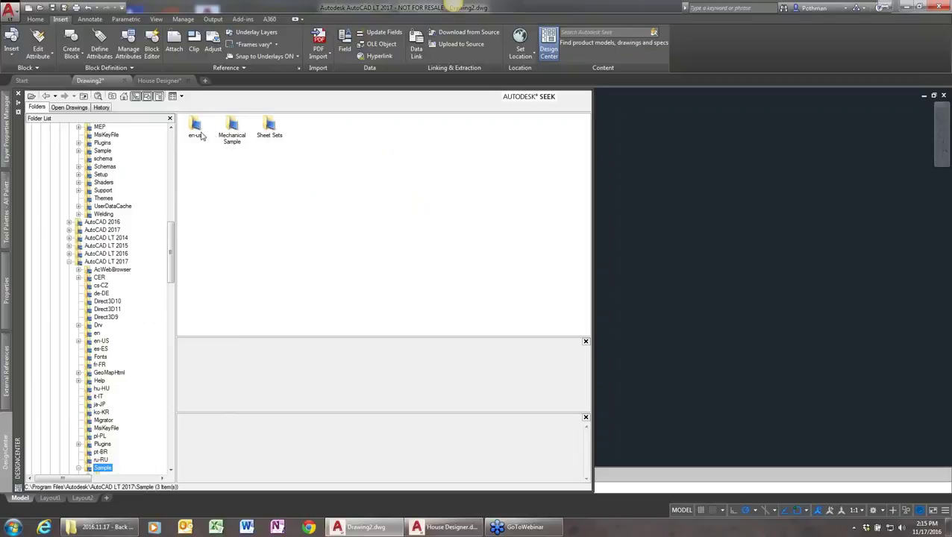
{"action": "double_click", "coordinate": [197, 131]}
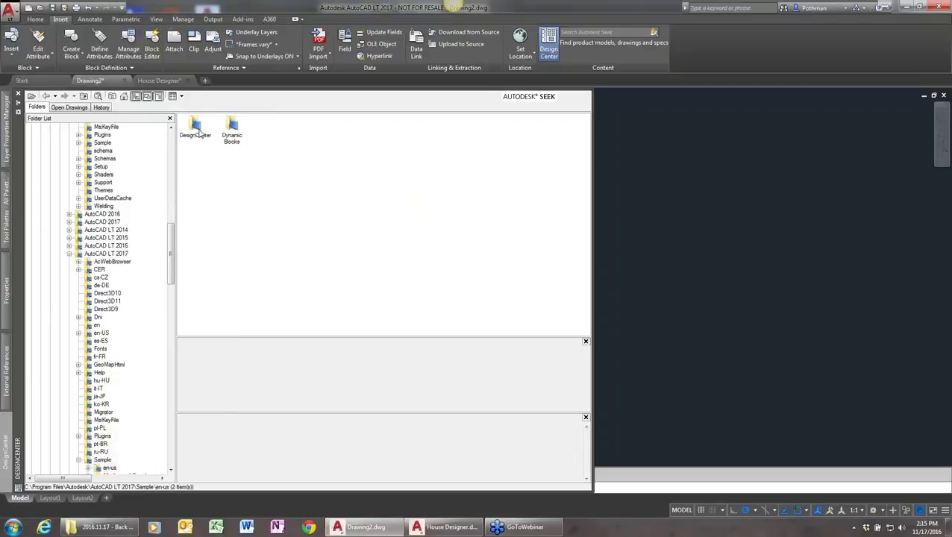
{"action": "double_click", "coordinate": [196, 133]}
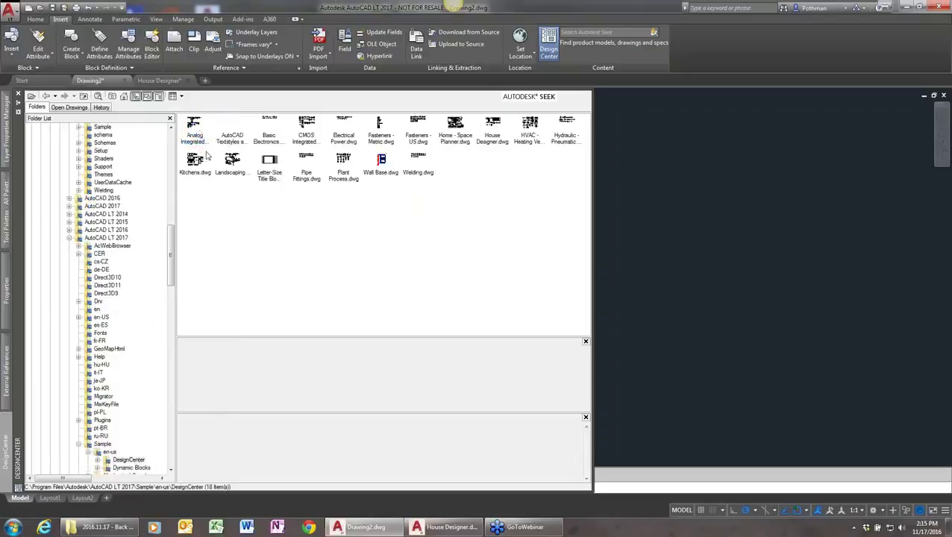
{"action": "left_click", "coordinate": [200, 131]}
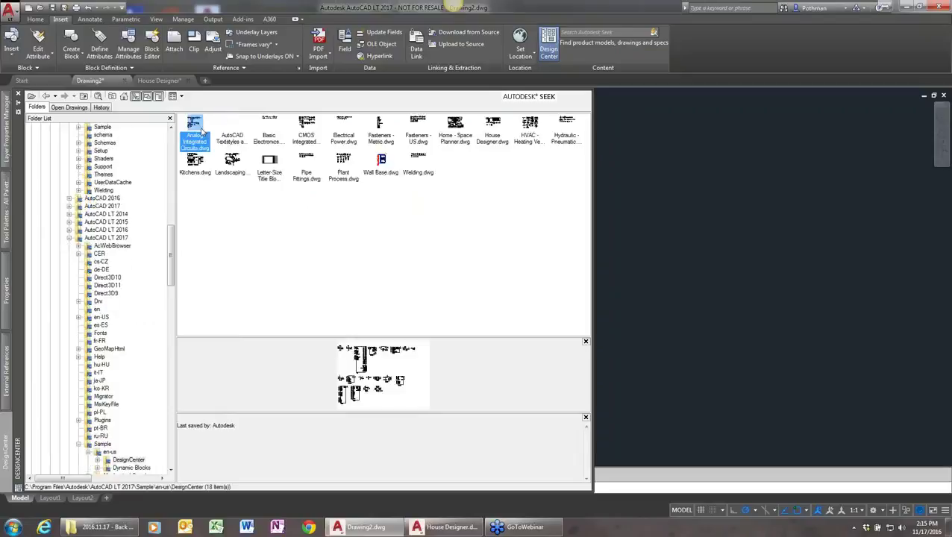
- Open Analog Integrated Circuits.dwg in DesignCenter to list its 12 content categories
{"action": "double_click", "coordinate": [201, 131]}
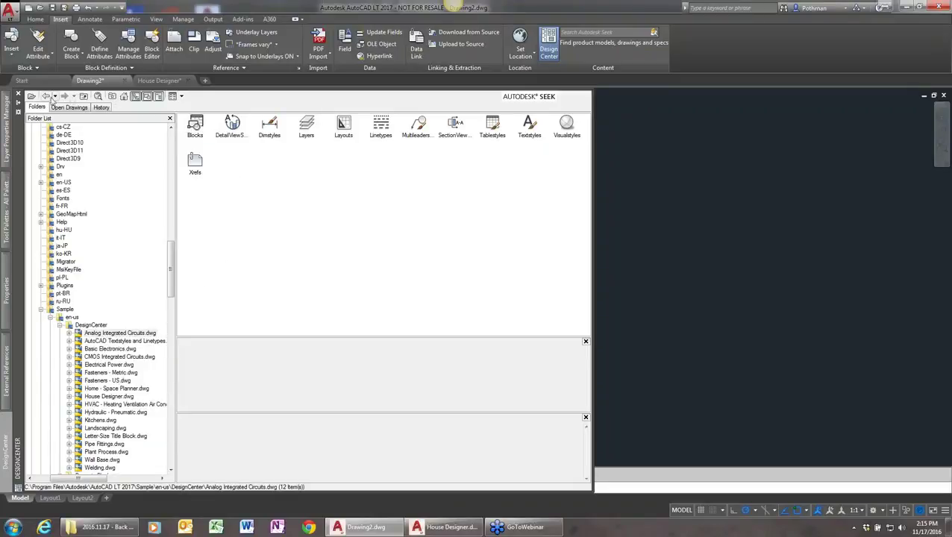
{"action": "left_click", "coordinate": [6, 120]}
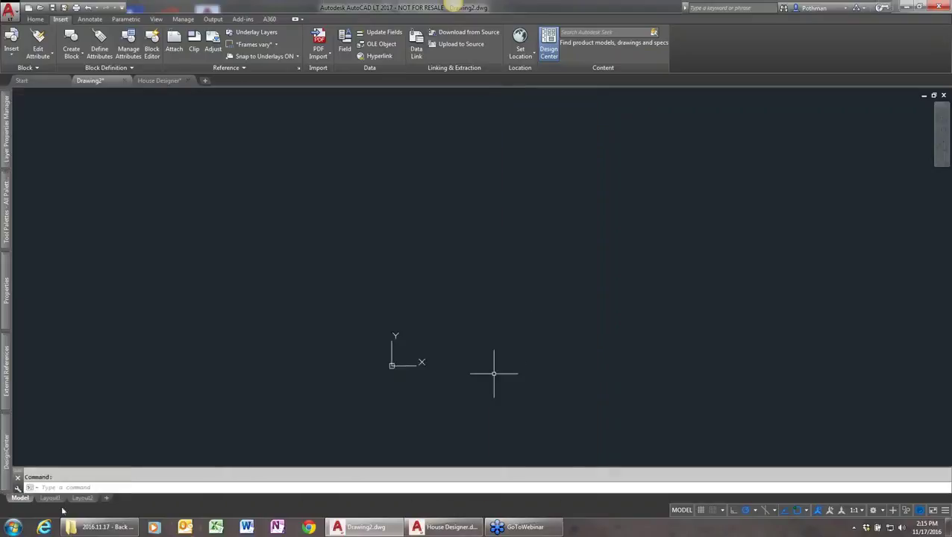
{"action": "left_click", "coordinate": [6, 451]}
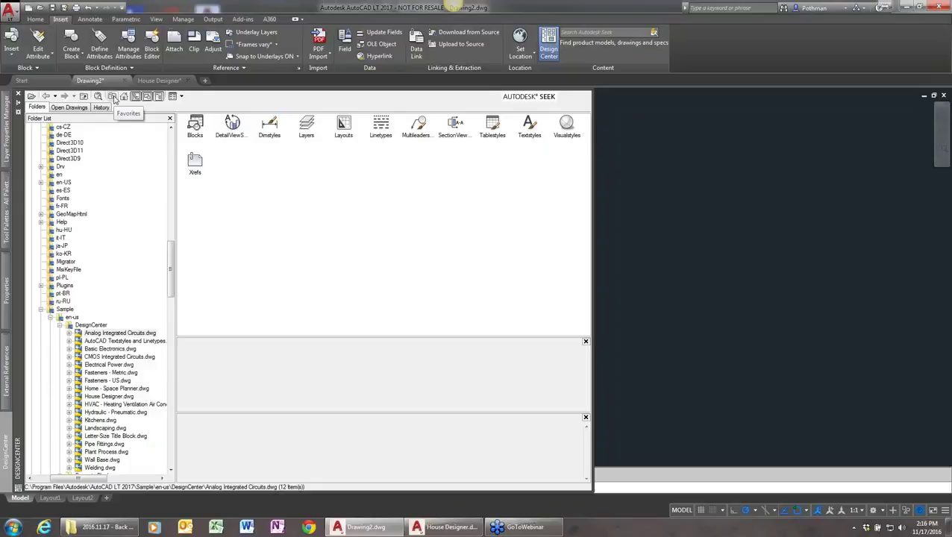
{"action": "right_click", "coordinate": [88, 333]}
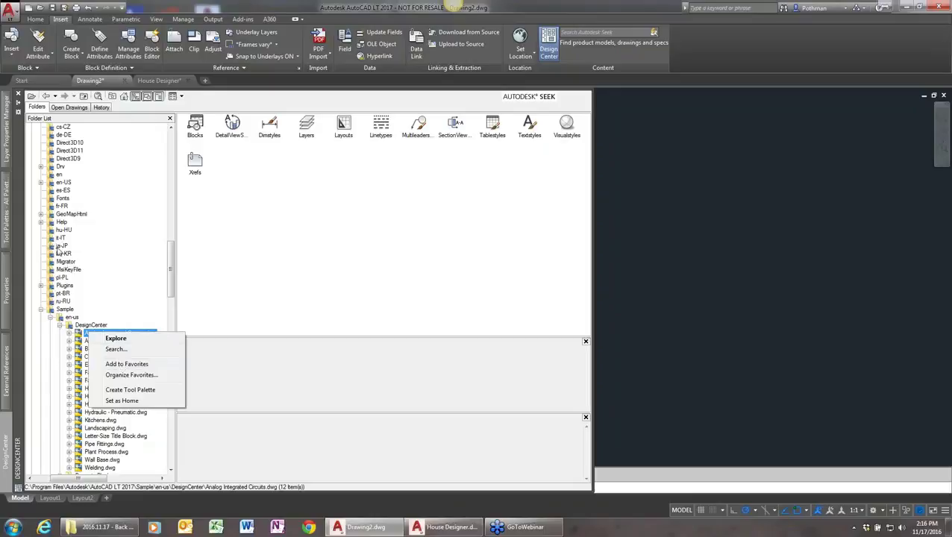
- Dismiss the drawing's context menu and return to the home Sample folder
{"action": "left_click", "coordinate": [59, 246]}
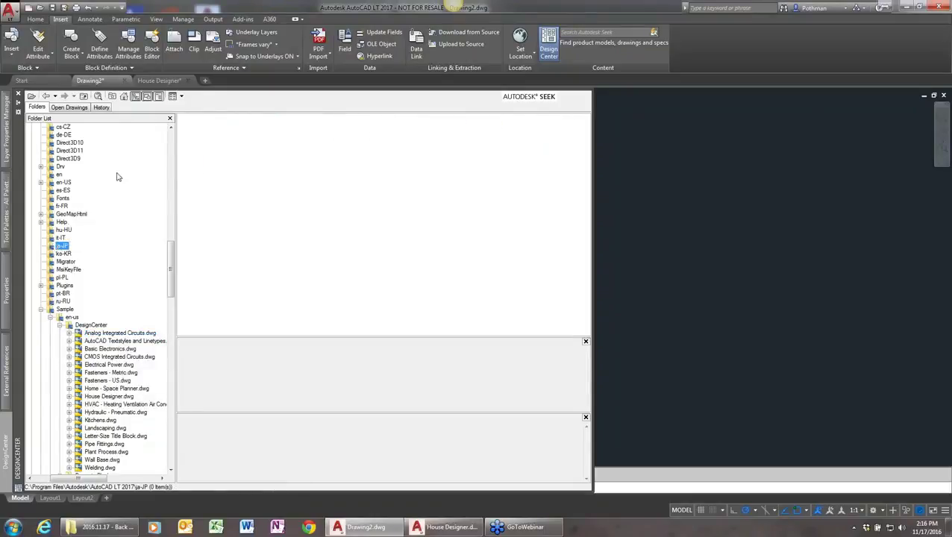
{"action": "left_click", "coordinate": [124, 97]}
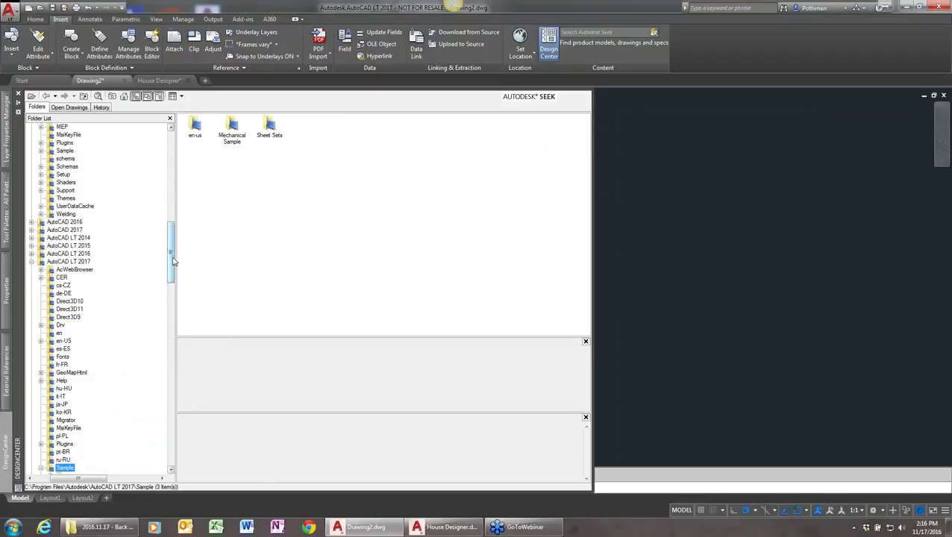
- Set the webinar's Drawings folder as DesignCenter home and confirm Home returns there
{"action": "left_click_drag", "start_coordinate": [172, 260], "coordinate": [162, 390]}
{"action": "left_click", "coordinate": [59, 343]}
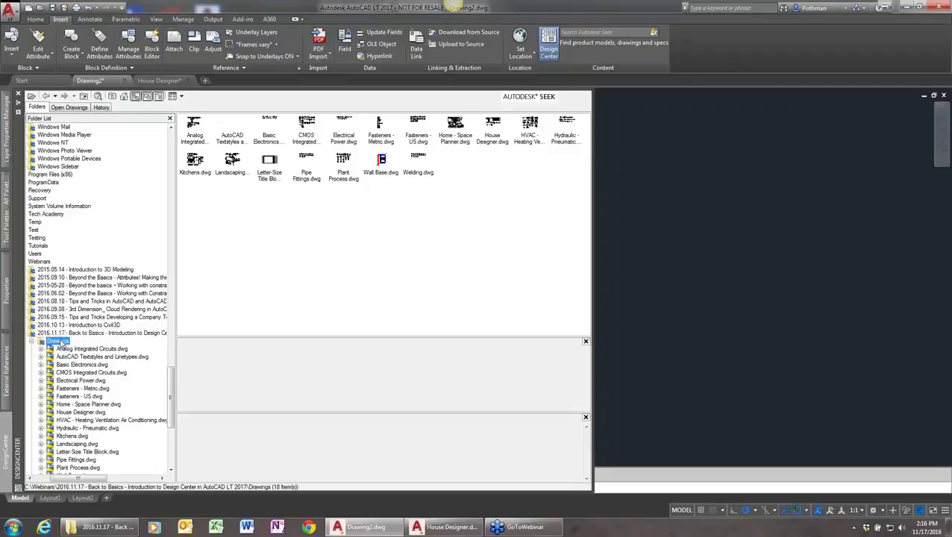
{"action": "right_click", "coordinate": [59, 342]}
{"action": "left_click", "coordinate": [93, 409]}
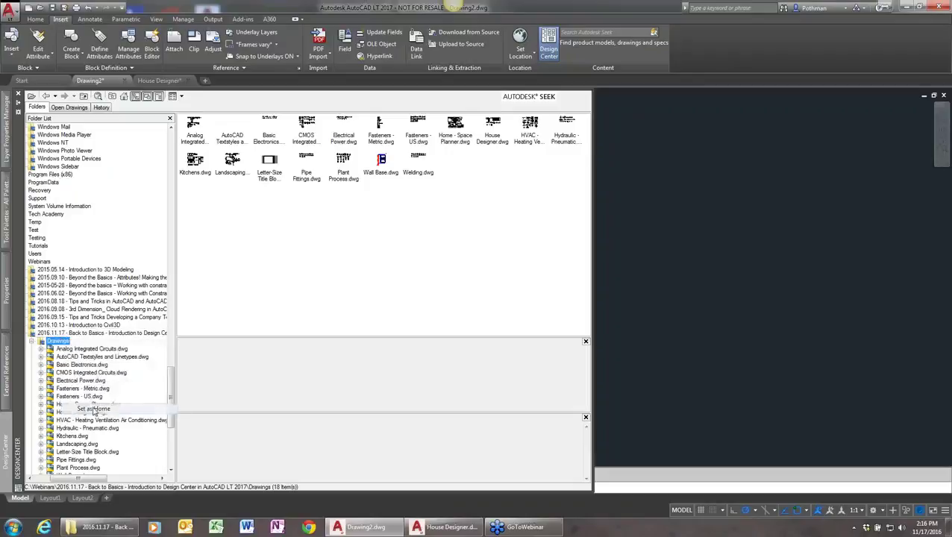
{"action": "left_click", "coordinate": [59, 159]}
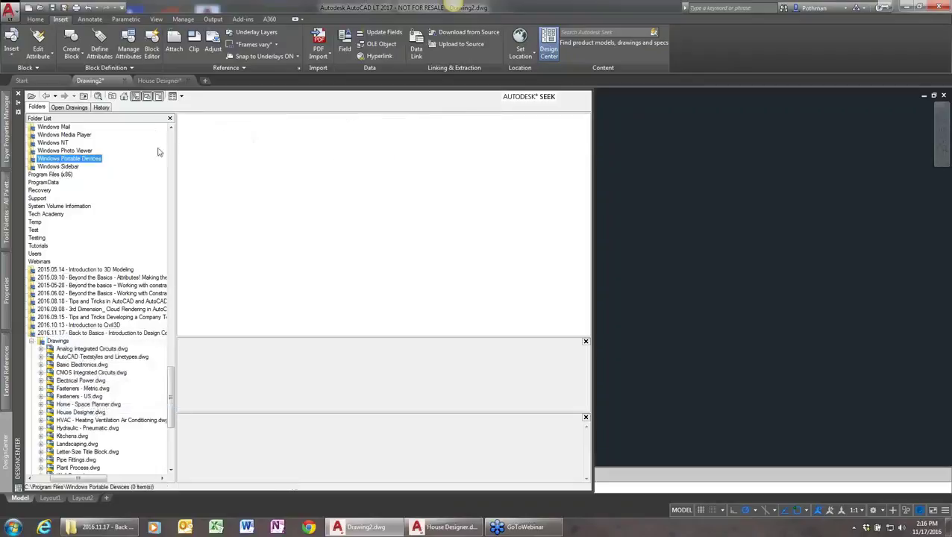
{"action": "left_click", "coordinate": [125, 96]}
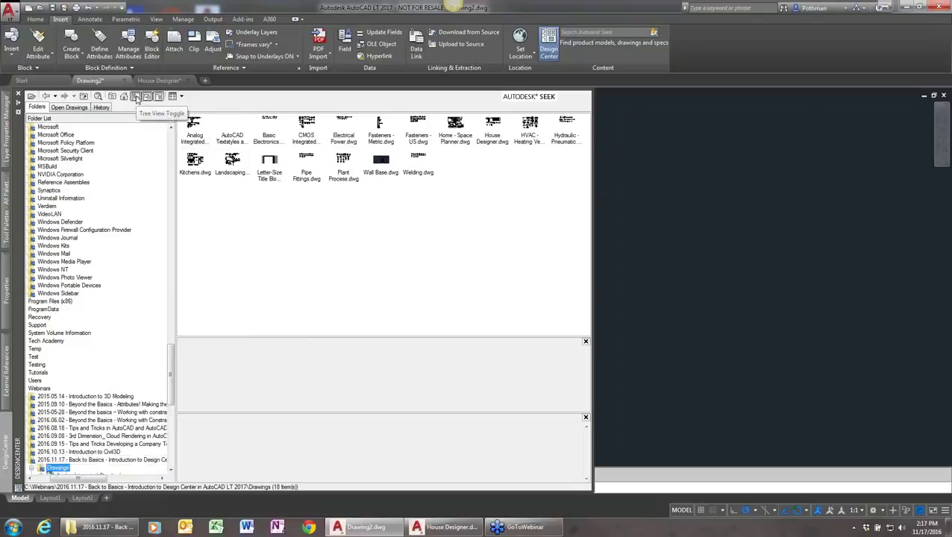
- Toggle DesignCenter's Tree View and Preview panes off and back on
{"action": "left_click", "coordinate": [137, 98]}
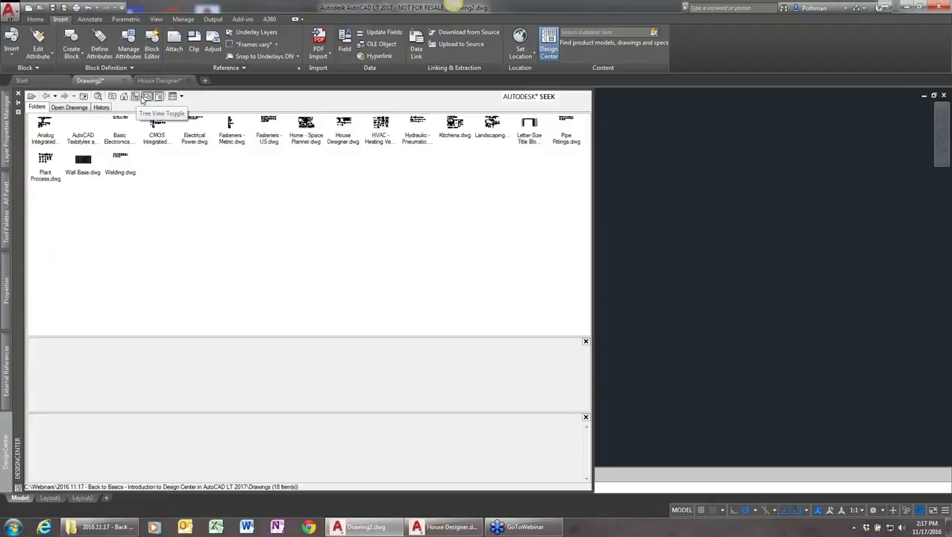
{"action": "left_click", "coordinate": [138, 99]}
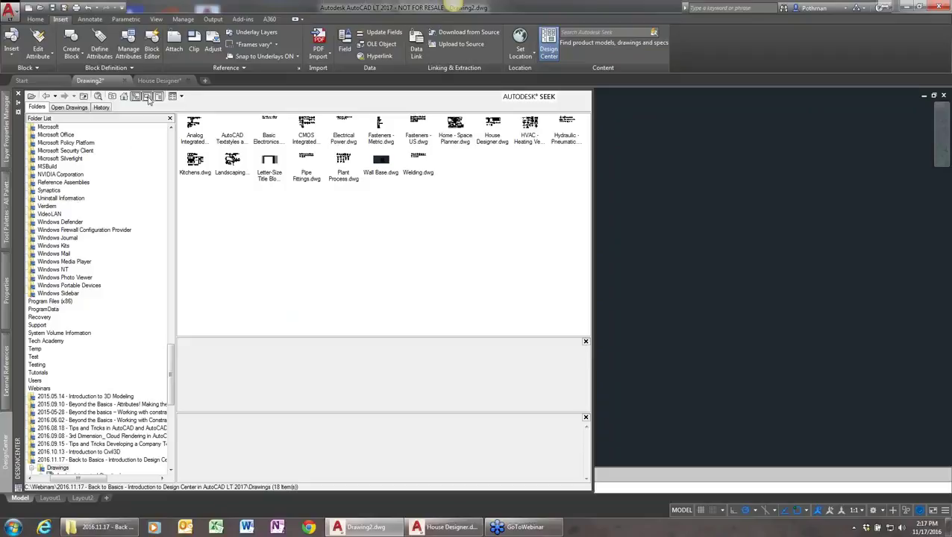
{"action": "left_click", "coordinate": [148, 97]}
{"action": "left_click", "coordinate": [148, 97]}
- Open the Blocks of Analog Integrated Circuits.dwg and preview the 10104 Analog IC block
{"action": "left_click", "coordinate": [199, 141]}
{"action": "double_click", "coordinate": [198, 141]}
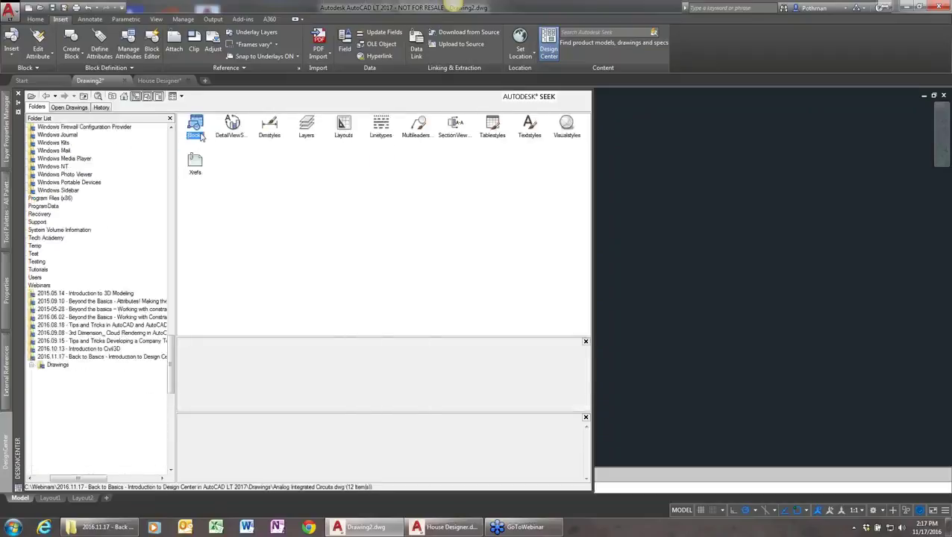
{"action": "double_click", "coordinate": [199, 138]}
{"action": "left_click", "coordinate": [200, 137]}
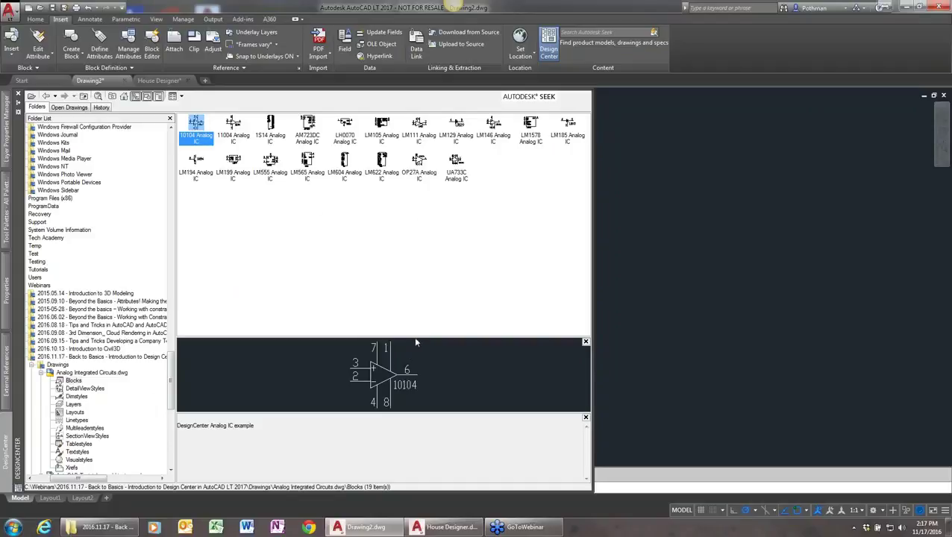
- Enlarge the preview, show the 1514 Analog IC block, and toggle the Description pane off and on
{"action": "left_click_drag", "start_coordinate": [416, 338], "coordinate": [410, 266]}
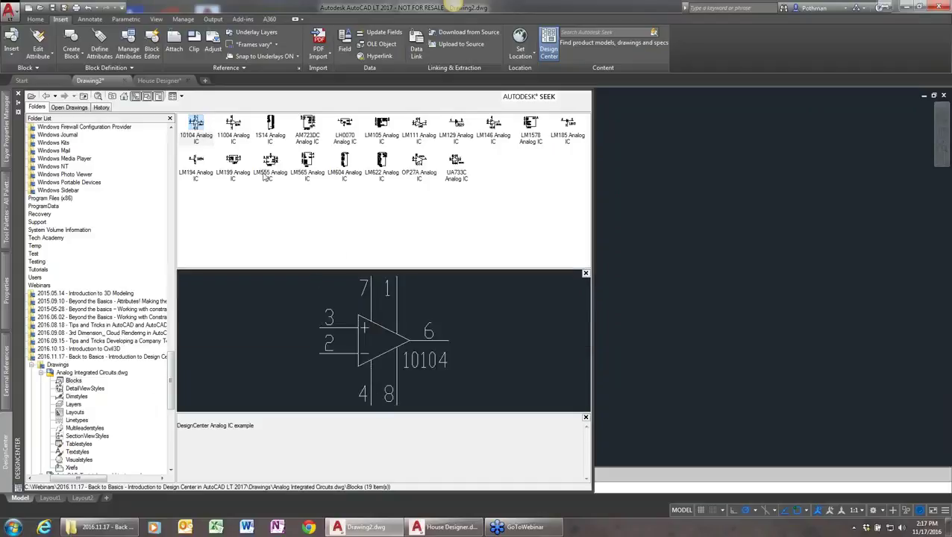
{"action": "left_click", "coordinate": [231, 123]}
{"action": "left_click", "coordinate": [272, 125]}
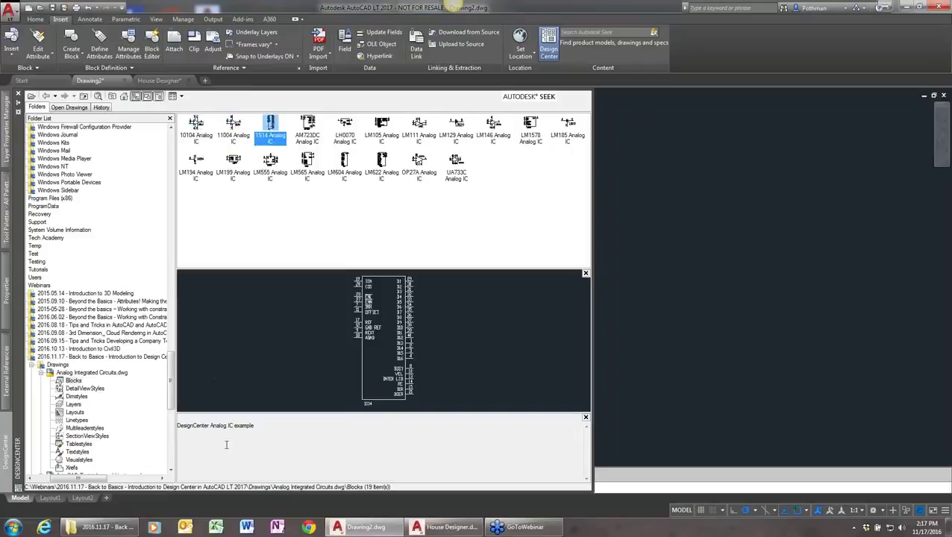
{"action": "left_click_drag", "start_coordinate": [254, 425], "coordinate": [184, 423]}
{"action": "left_click", "coordinate": [219, 120]}
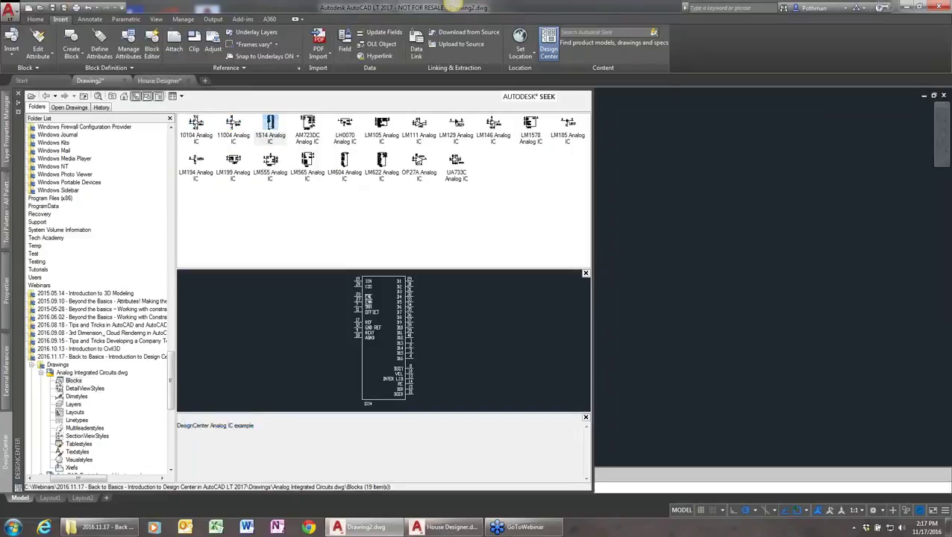
{"action": "left_click", "coordinate": [159, 98]}
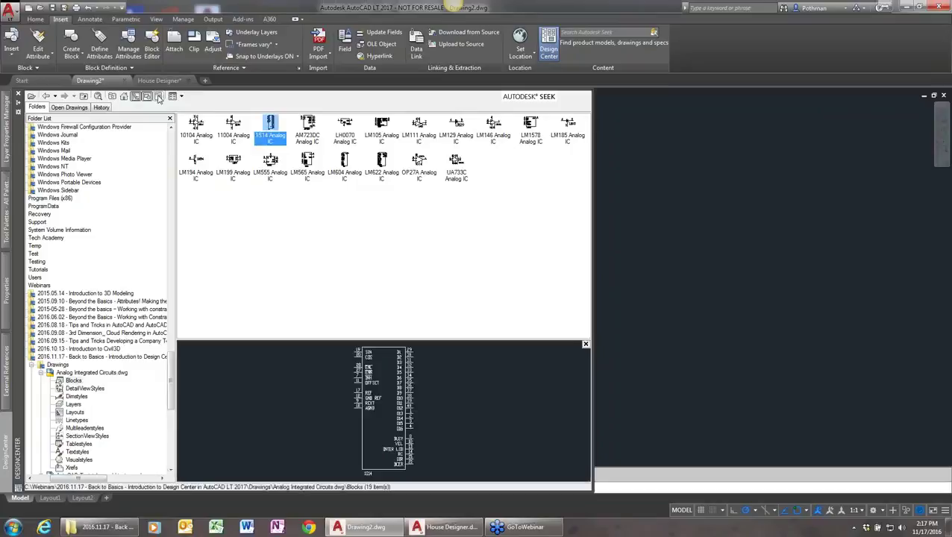
{"action": "left_click", "coordinate": [159, 98]}
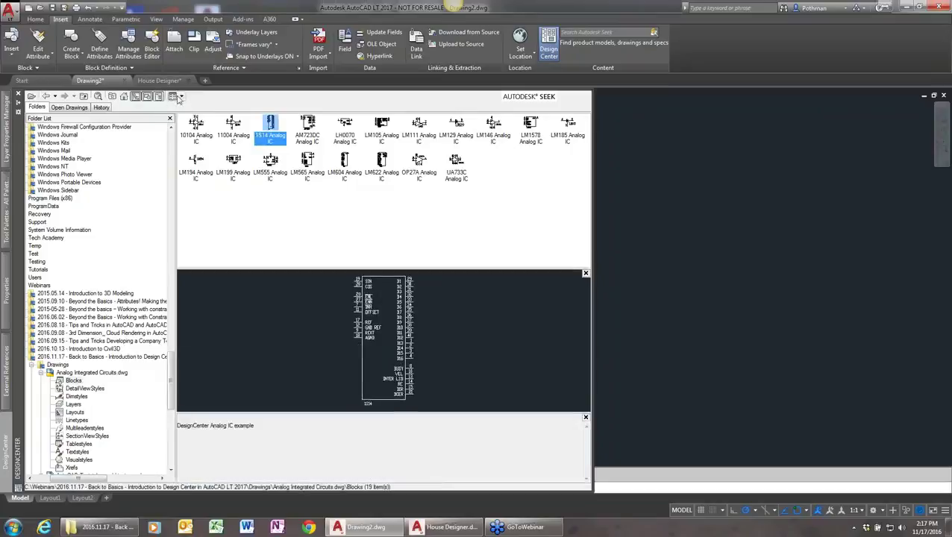
{"action": "left_click", "coordinate": [179, 98]}
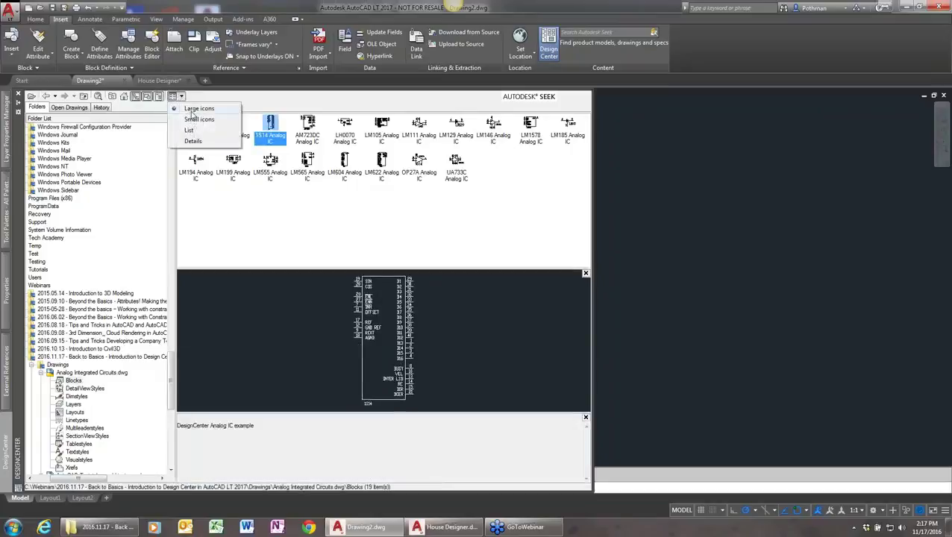
- Cycle the Analog IC blocks through small icons, list and details (widening Name), ending on large icons
{"action": "left_click", "coordinate": [194, 120]}
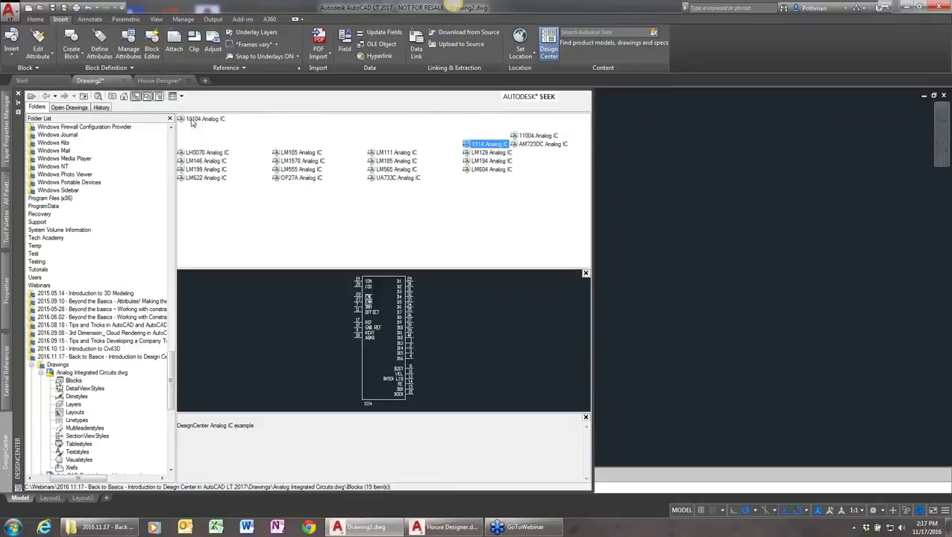
{"action": "left_click", "coordinate": [179, 97]}
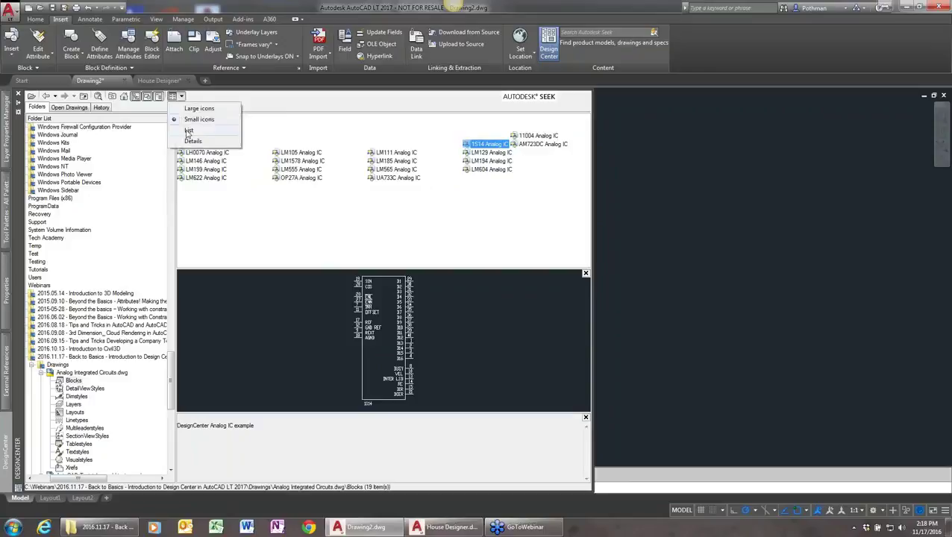
{"action": "left_click", "coordinate": [186, 131]}
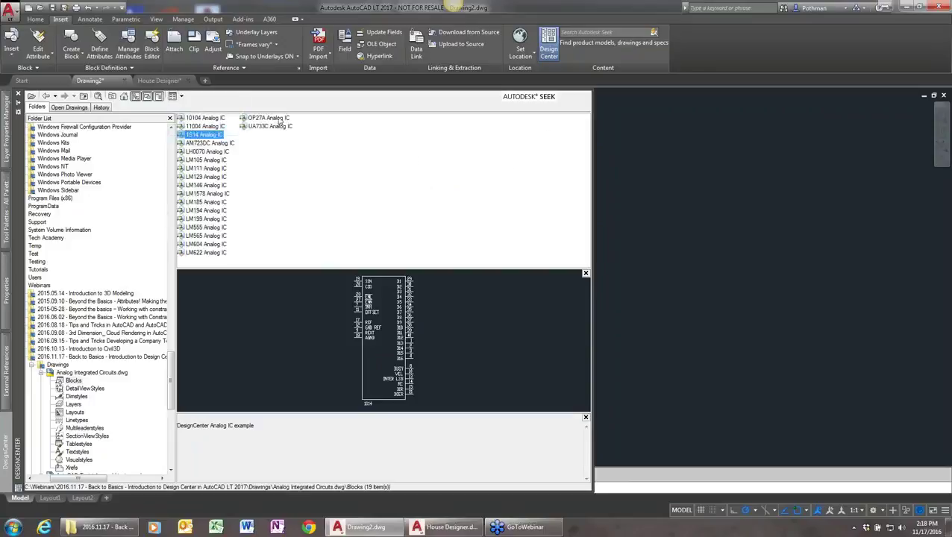
{"action": "left_click", "coordinate": [179, 97]}
{"action": "left_click", "coordinate": [193, 140]}
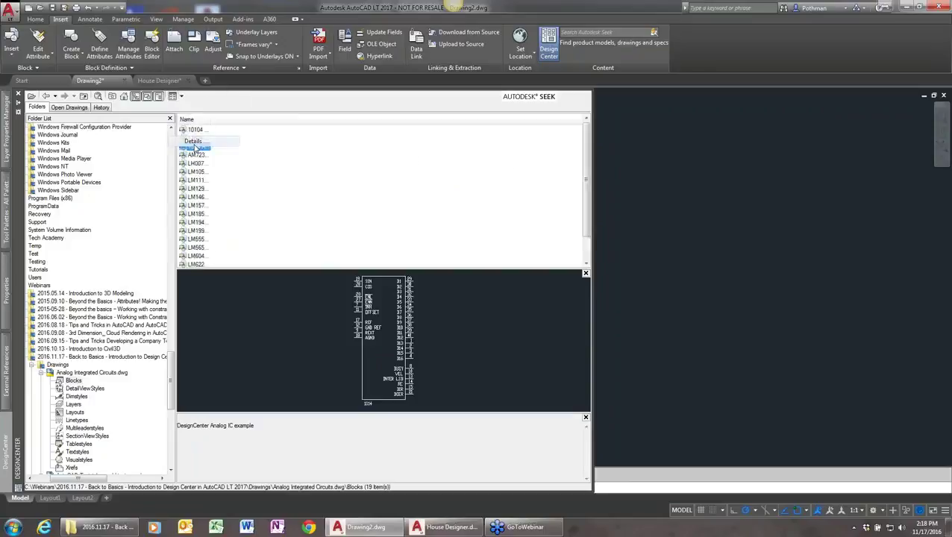
{"action": "left_click_drag", "start_coordinate": [221, 119], "coordinate": [276, 137]}
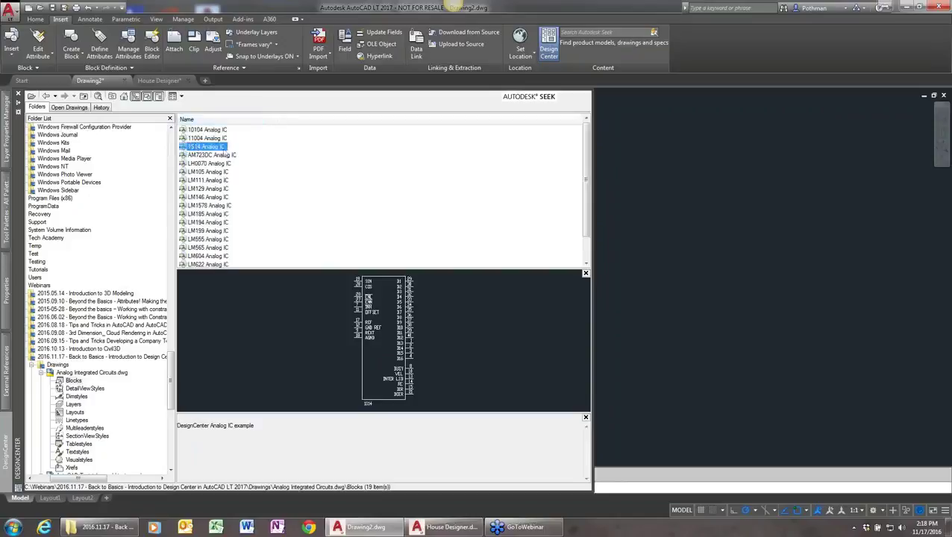
{"action": "left_click", "coordinate": [181, 97]}
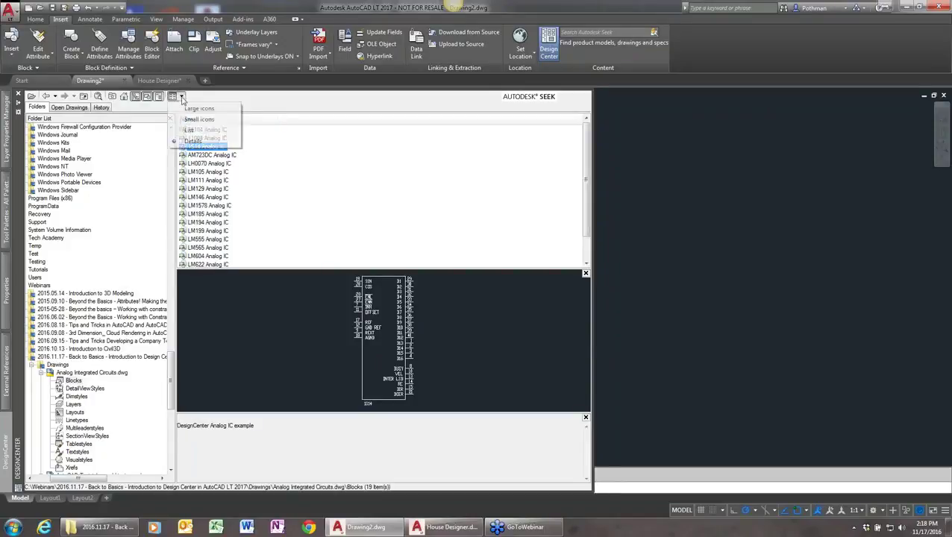
{"action": "left_click", "coordinate": [191, 110]}
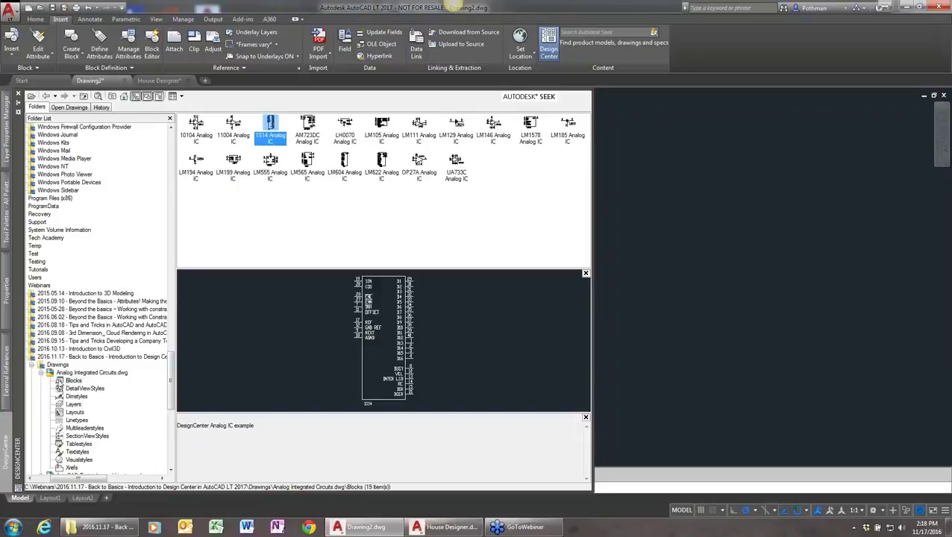
- Collapse Analog Integrated Circuits.dwg and show the Blocks of House Designer.dwg
{"action": "left_click", "coordinate": [41, 373]}
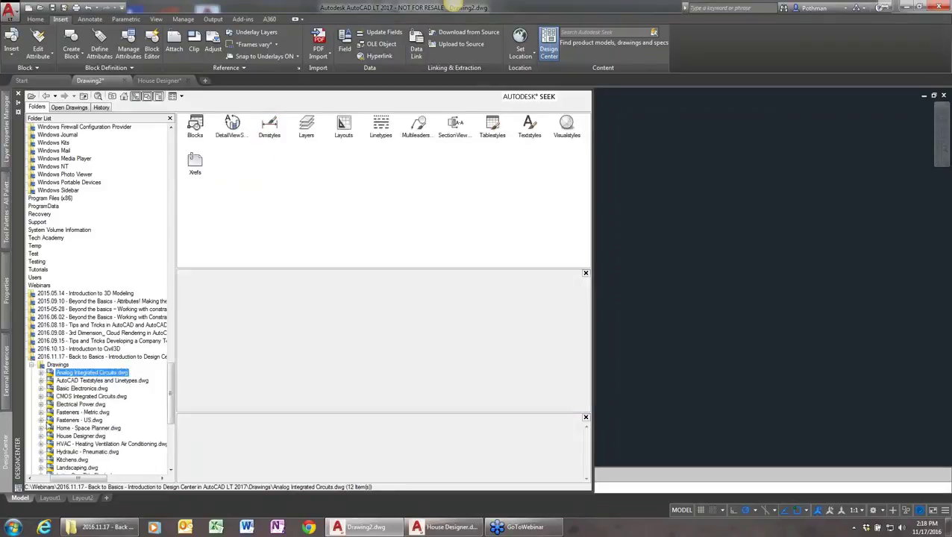
{"action": "left_click", "coordinate": [59, 436]}
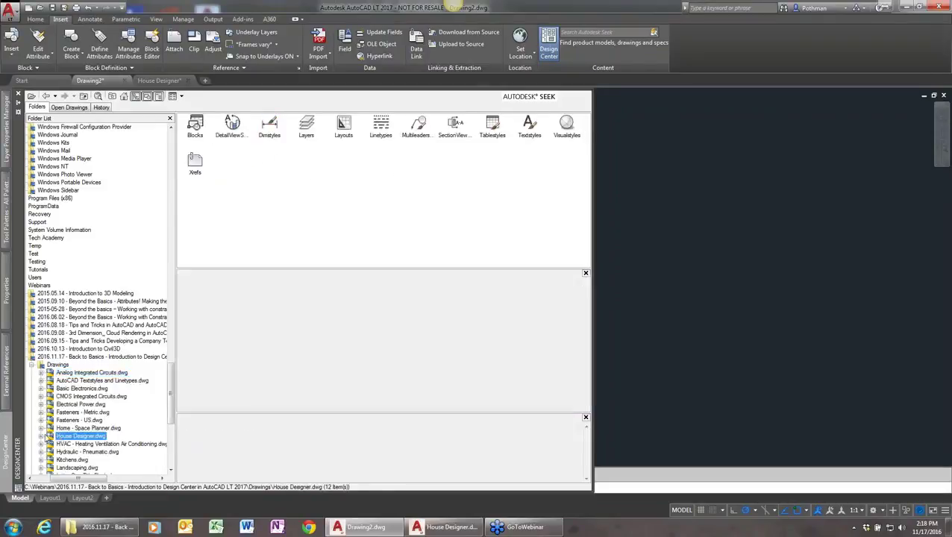
{"action": "left_click", "coordinate": [43, 436]}
{"action": "left_click", "coordinate": [74, 381]}
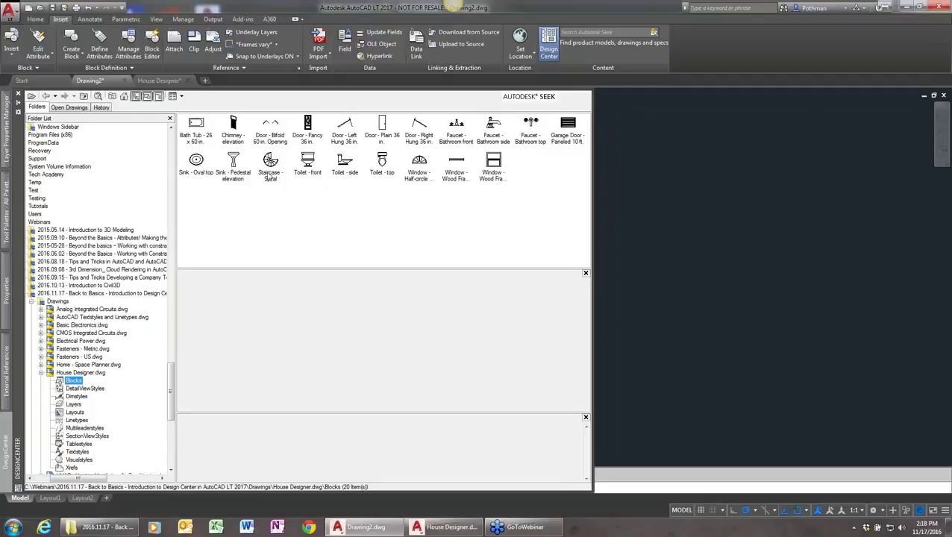
- Drag the Bath Tub - 26 x 60 in. block into Drawing2, right of the origin
{"action": "left_click", "coordinate": [197, 129]}
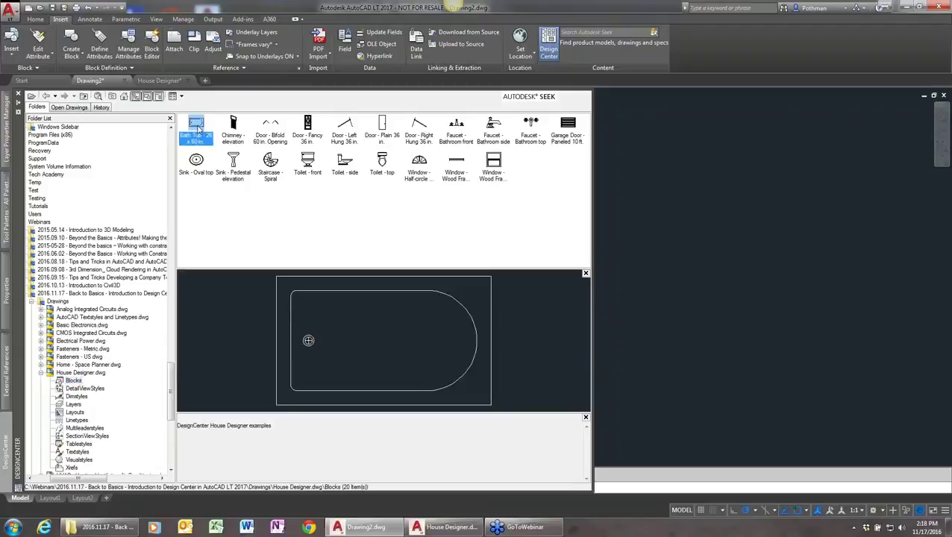
{"action": "mouse_move", "coordinate": [197, 128]}
{"action": "left_mouse_down"}
{"action": "mouse_move", "coordinate": [630, 261]}
{"action": "mouse_move", "coordinate": [662, 224]}
{"action": "left_mouse_up"}
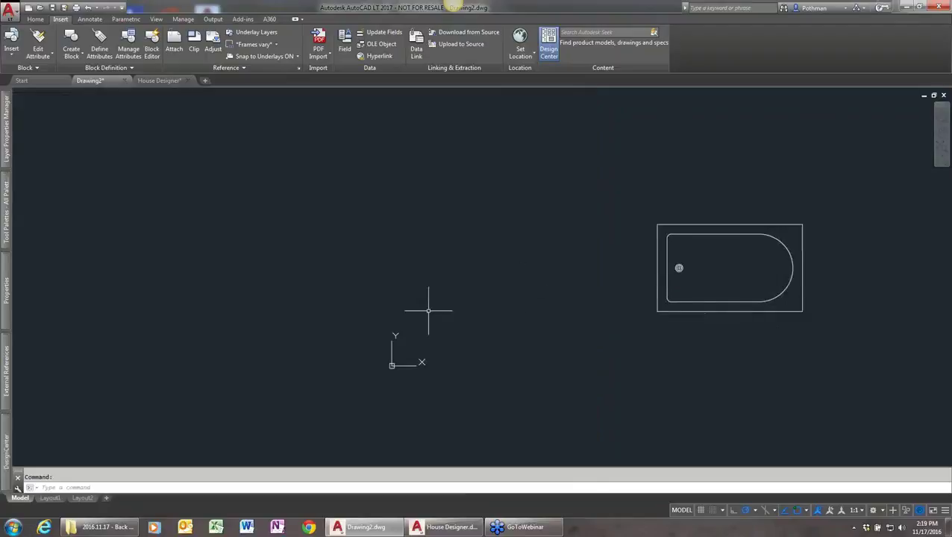
{"action": "mouse_move", "coordinate": [16, 441]}
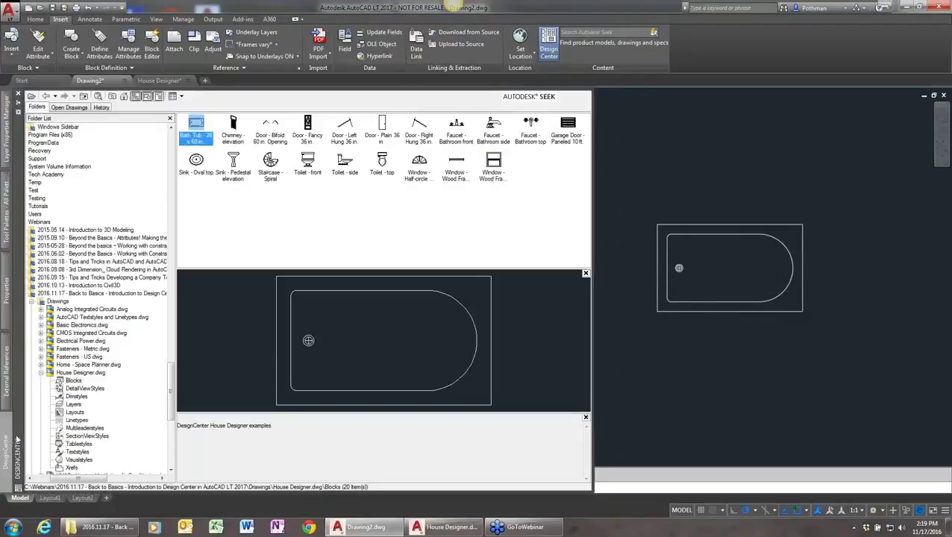
{"action": "right_click", "coordinate": [195, 131]}
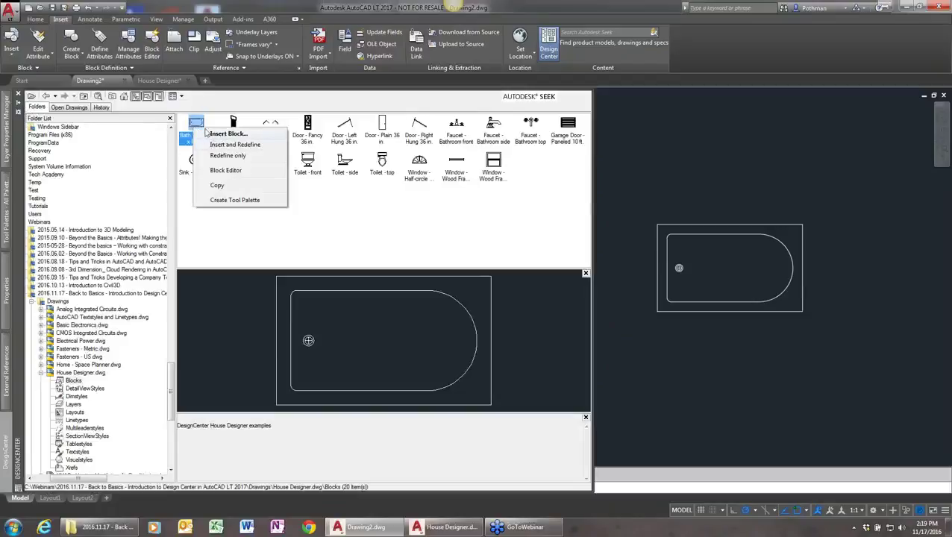
- Insert a second Bath Tub through the Insert dialog, rotated to stand vertically
{"action": "left_click", "coordinate": [182, 212]}
{"action": "double_click", "coordinate": [195, 128]}
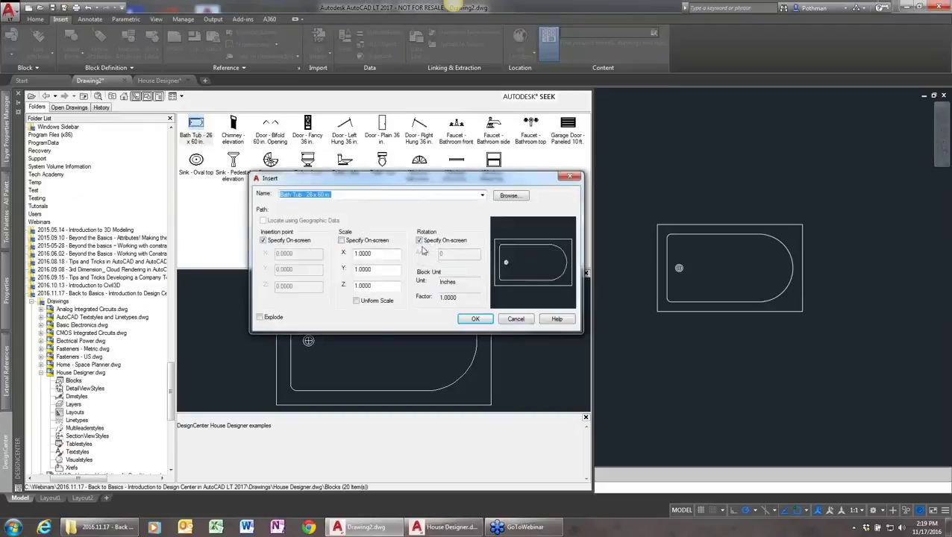
{"action": "left_click", "coordinate": [475, 318]}
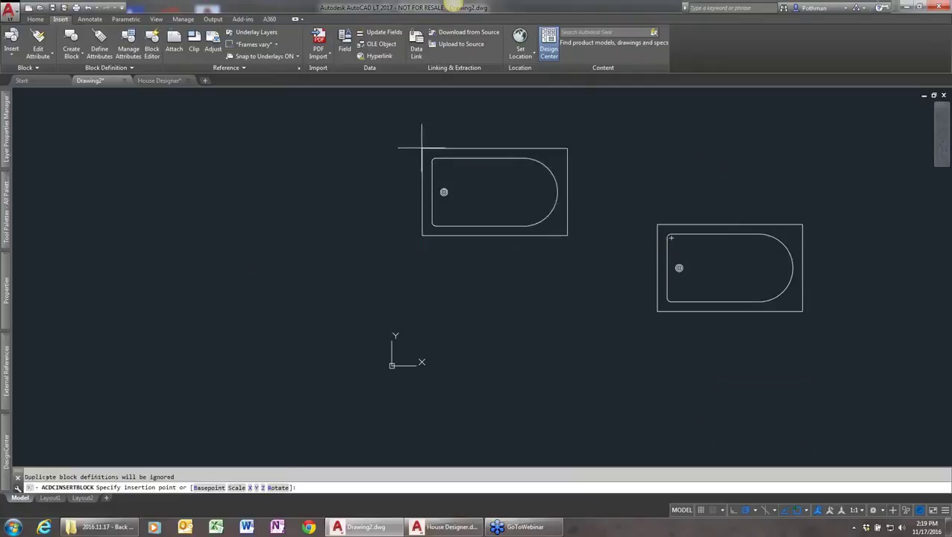
{"action": "left_click", "coordinate": [421, 147]}
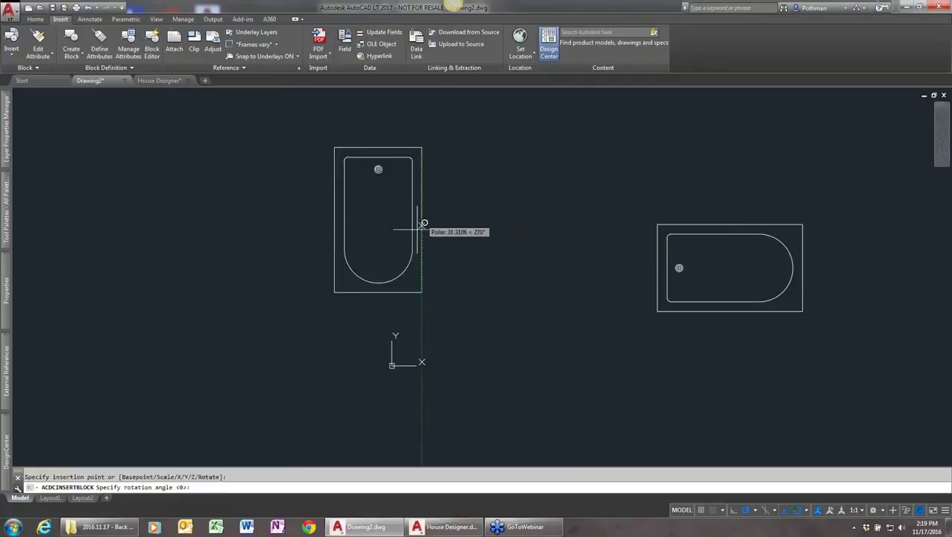
{"action": "left_click", "coordinate": [426, 308]}
- Crossing-select both bath tubs and erase them
{"action": "left_click", "coordinate": [728, 378]}
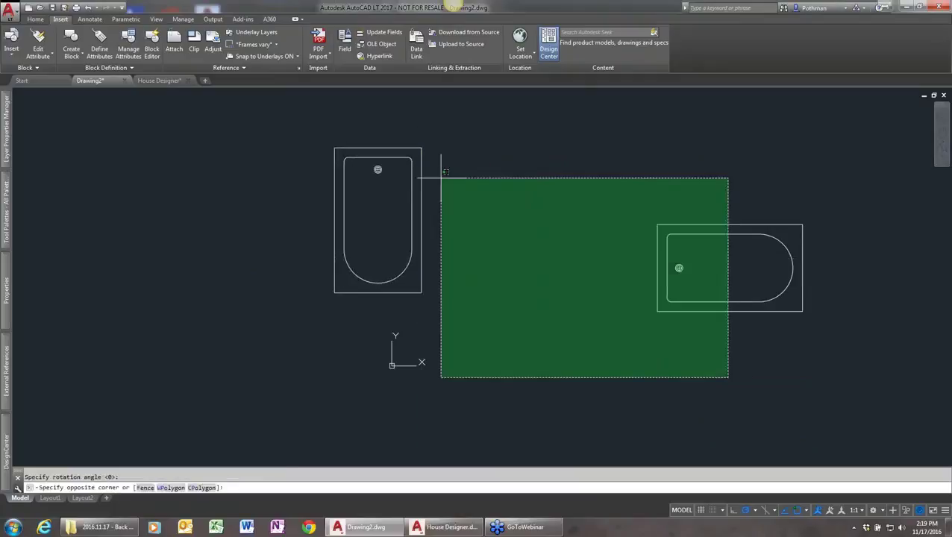
{"action": "left_click", "coordinate": [417, 157]}
{"action": "key", "text": "Delete"}
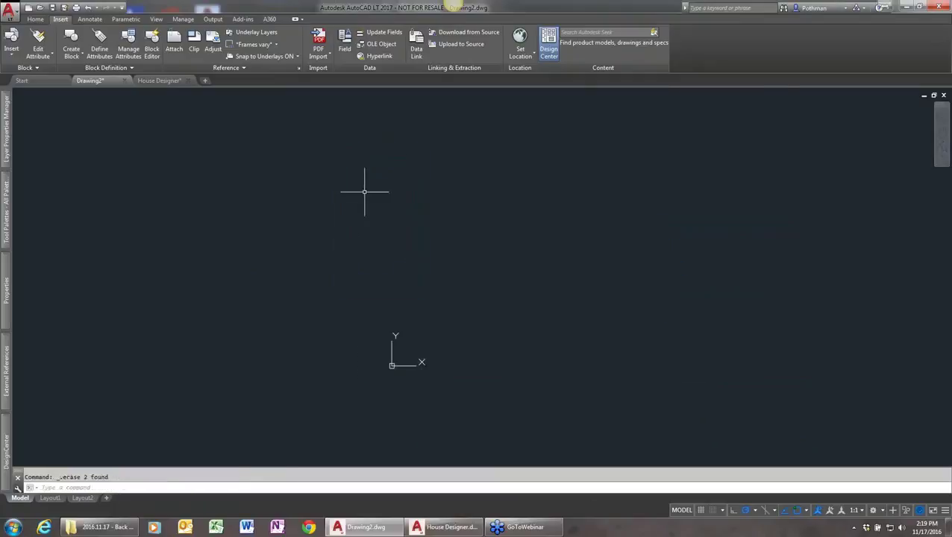
- Open the House Designer Bath Tub block in the Block Editor from DesignCenter
{"action": "mouse_move", "coordinate": [6, 451]}
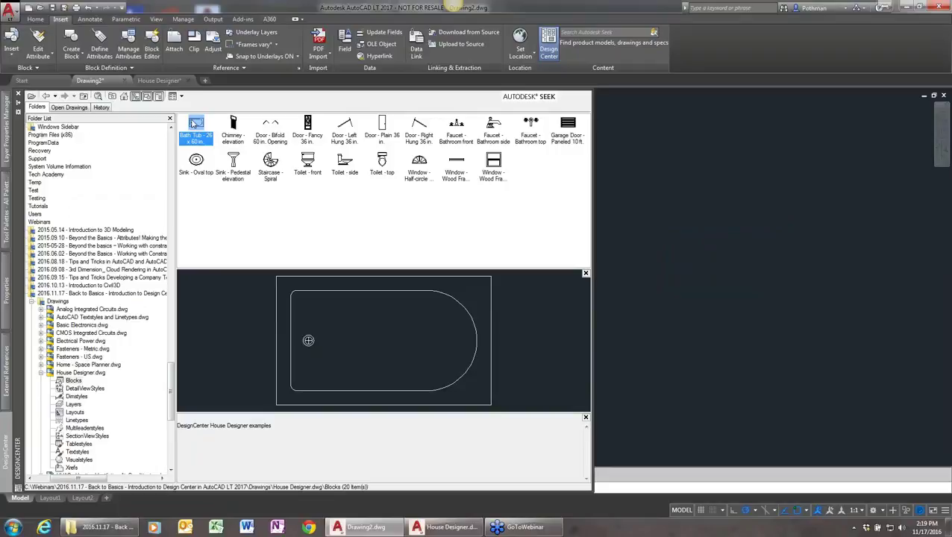
{"action": "right_click", "coordinate": [196, 124]}
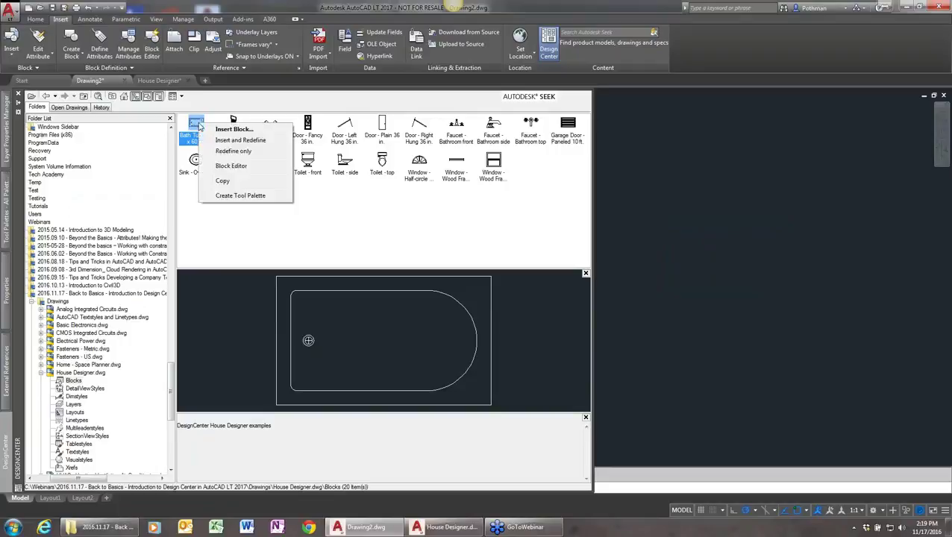
{"action": "left_click", "coordinate": [232, 167]}
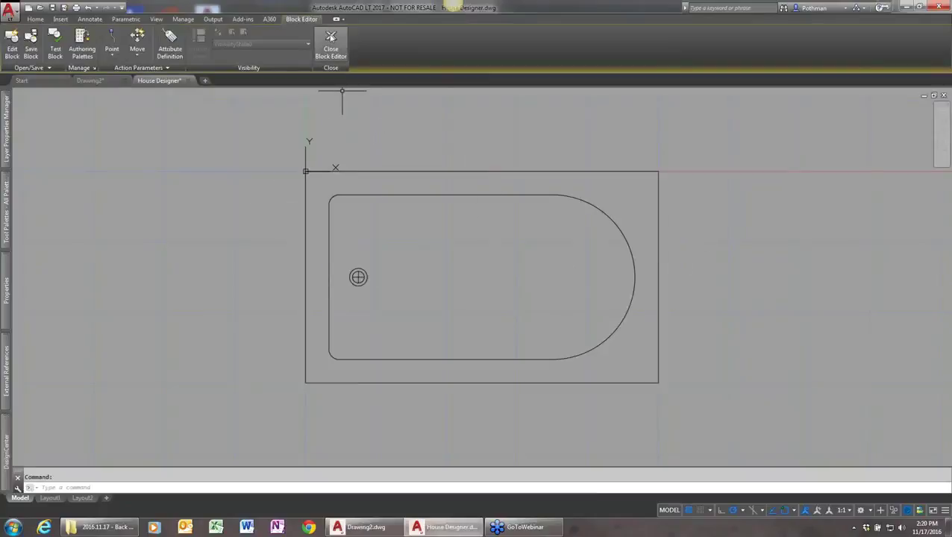
- Close the Block Editor and House Designer.dwg, then bring DesignCenter's block list back
{"action": "left_click", "coordinate": [331, 43]}
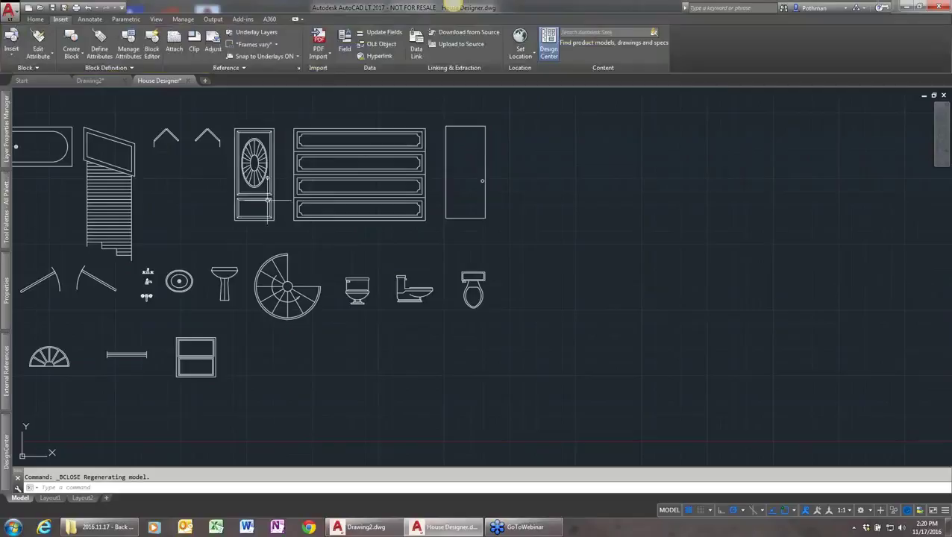
{"action": "left_click", "coordinate": [188, 81]}
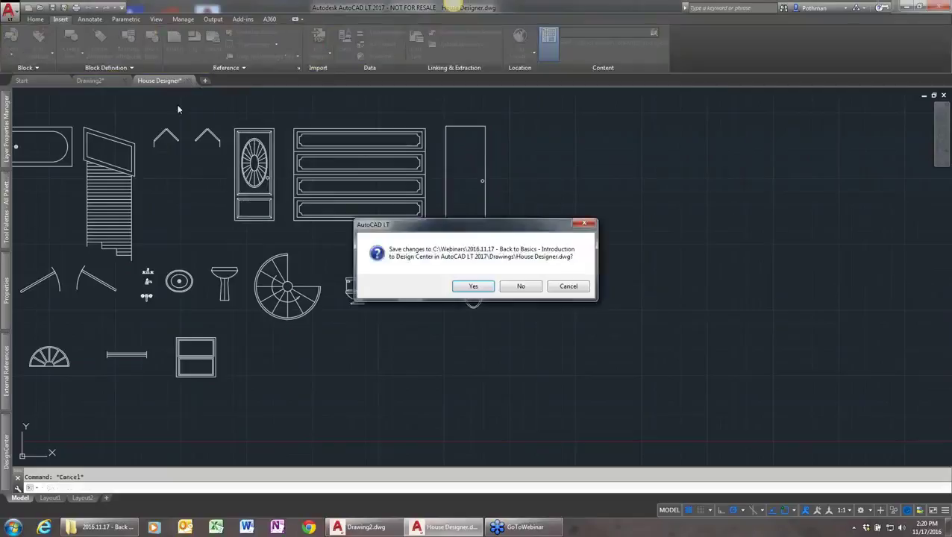
{"action": "left_click", "coordinate": [485, 286]}
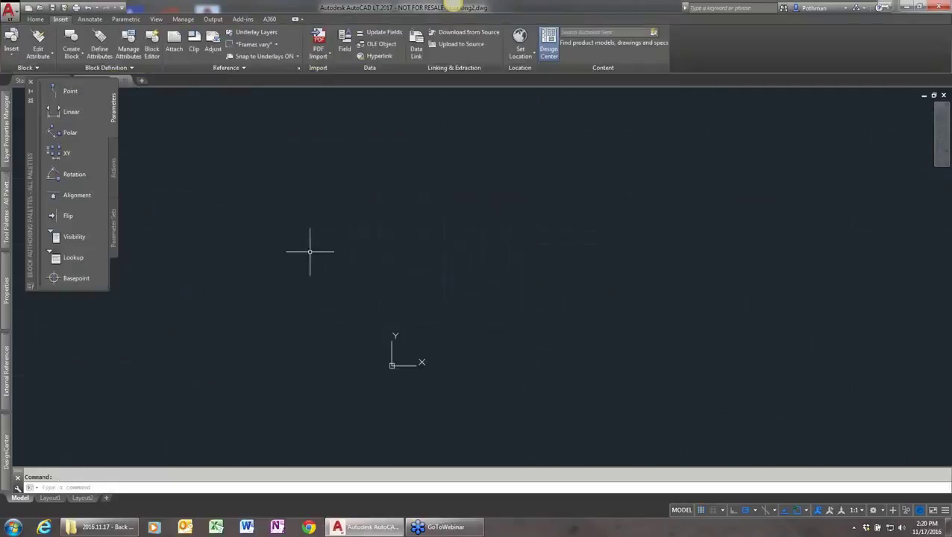
{"action": "left_click", "coordinate": [7, 451]}
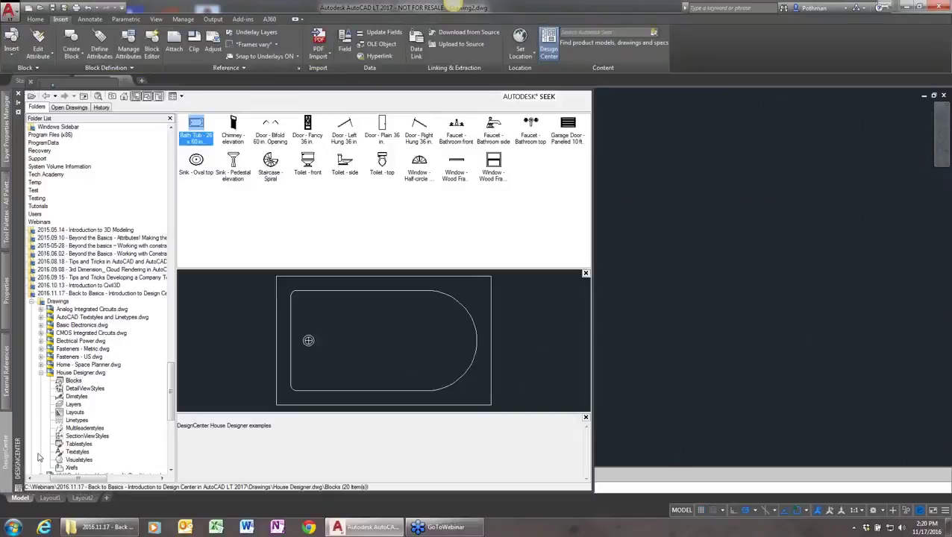